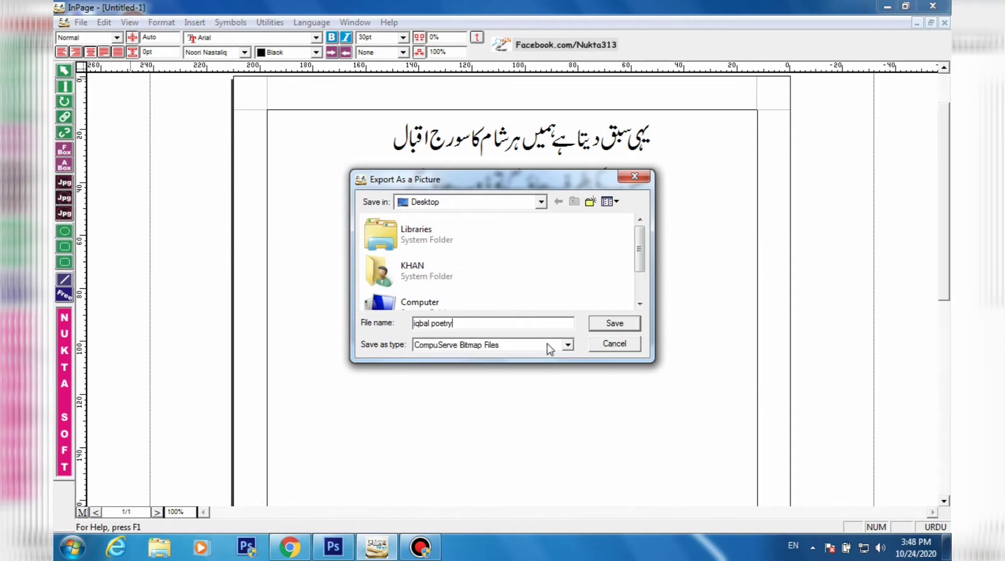
- Export page 1 to the desktop as "iqbal poetry" in the Encapsulated PostScript format at 100% scaling
click(563, 346)
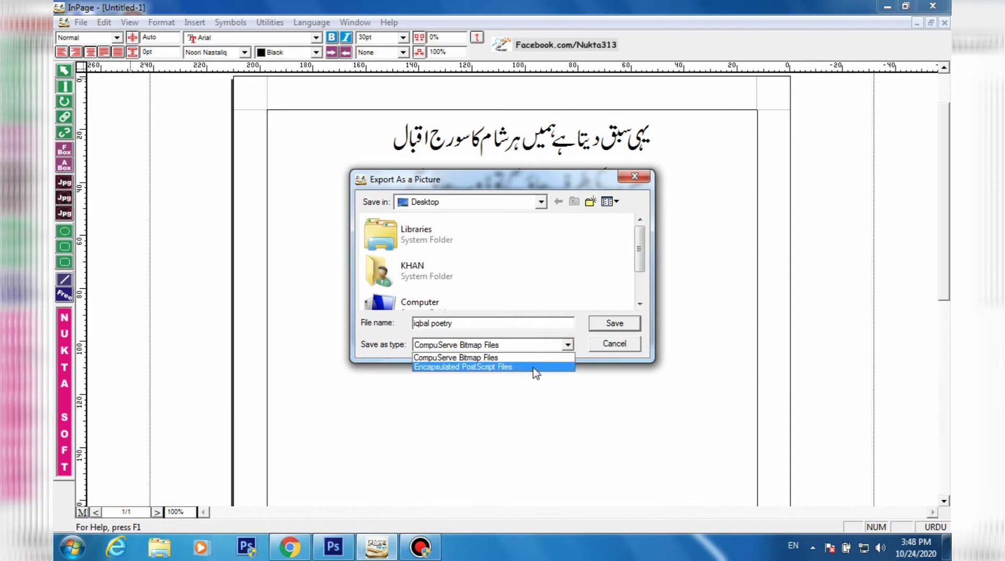
click(494, 367)
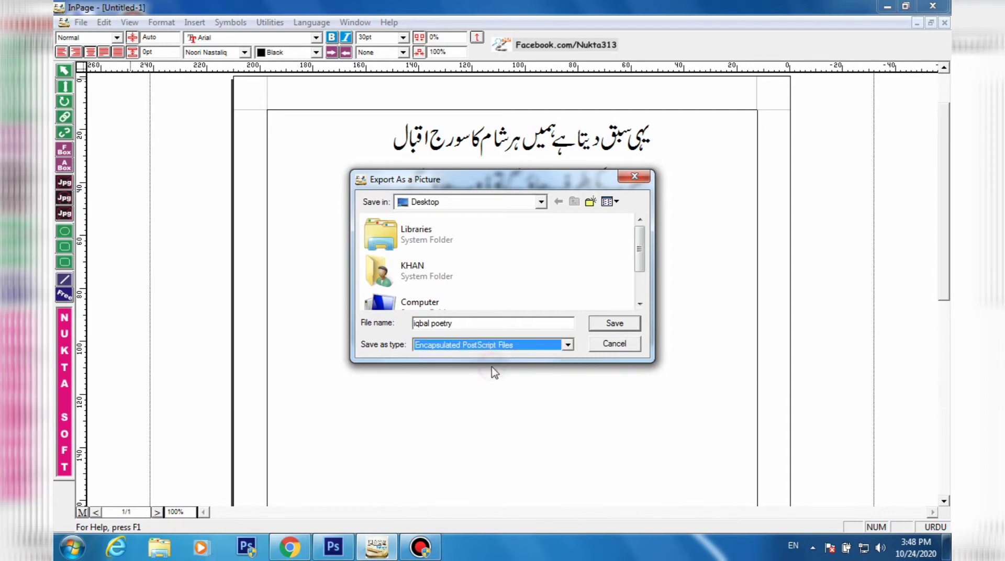
click(613, 323)
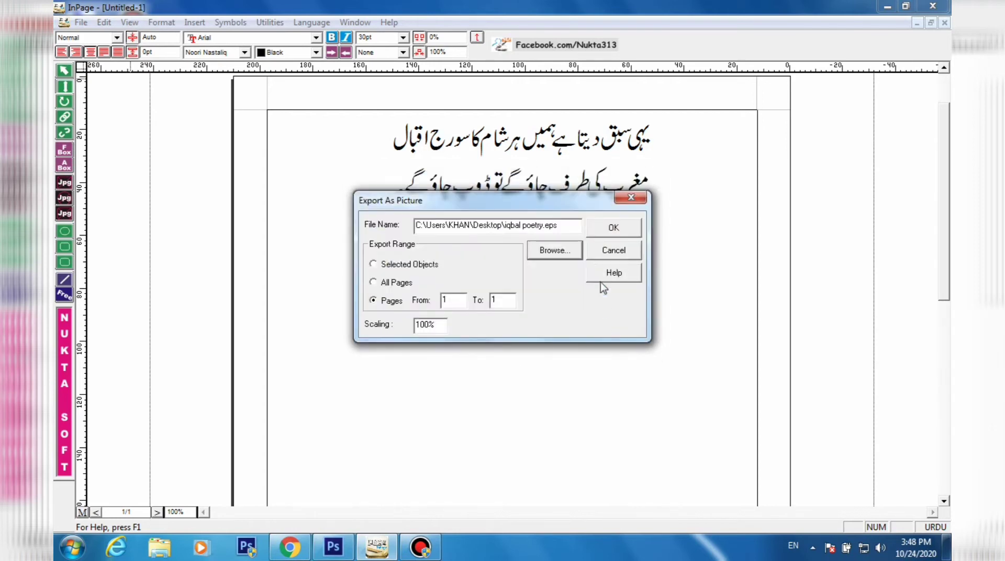
click(616, 231)
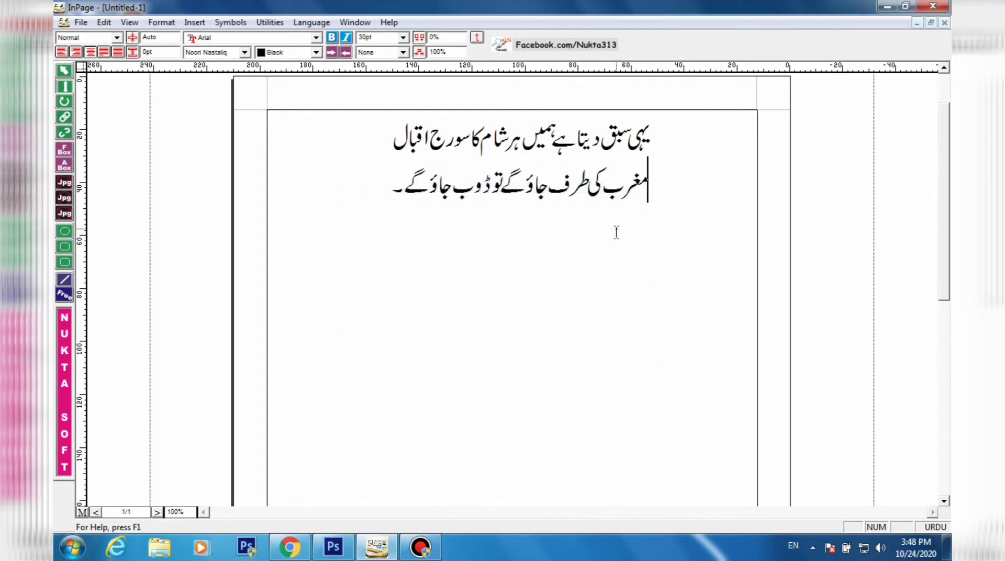
- Minimize InPage and refresh the desktop to check for the exported EPS file
click(887, 6)
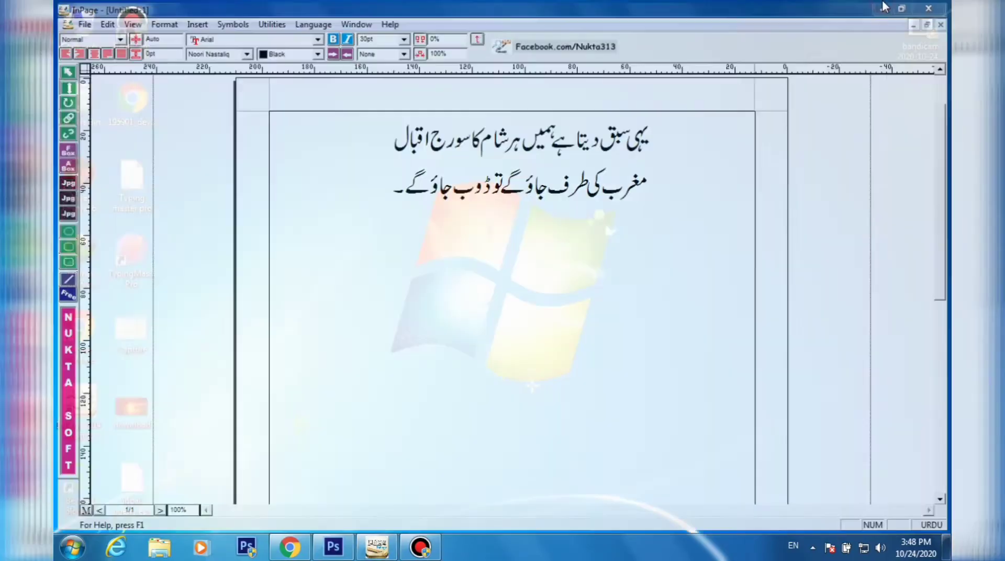
right_click(448, 123)
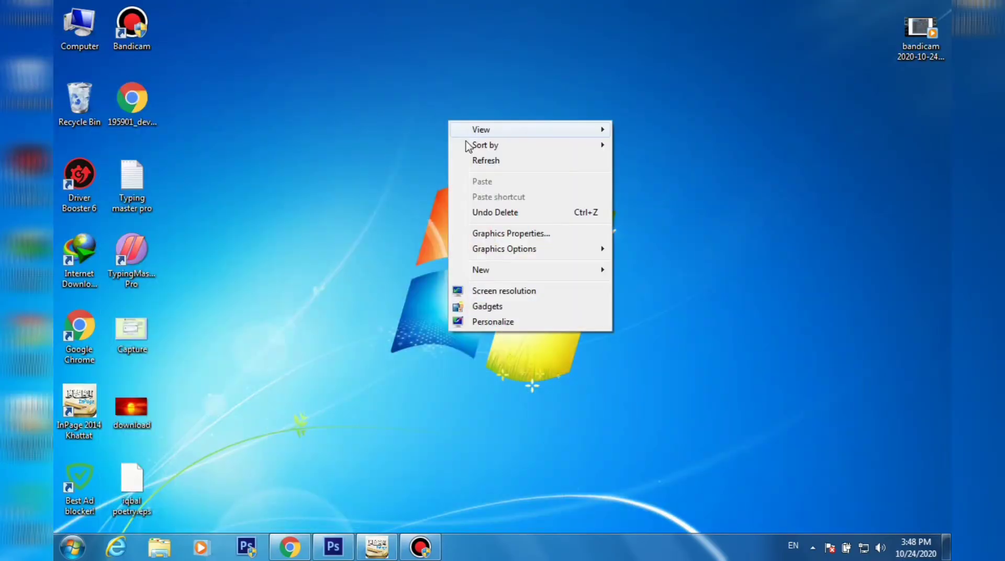
click(485, 160)
- Switch to Photoshop and open the download sunset image from the desktop
click(333, 547)
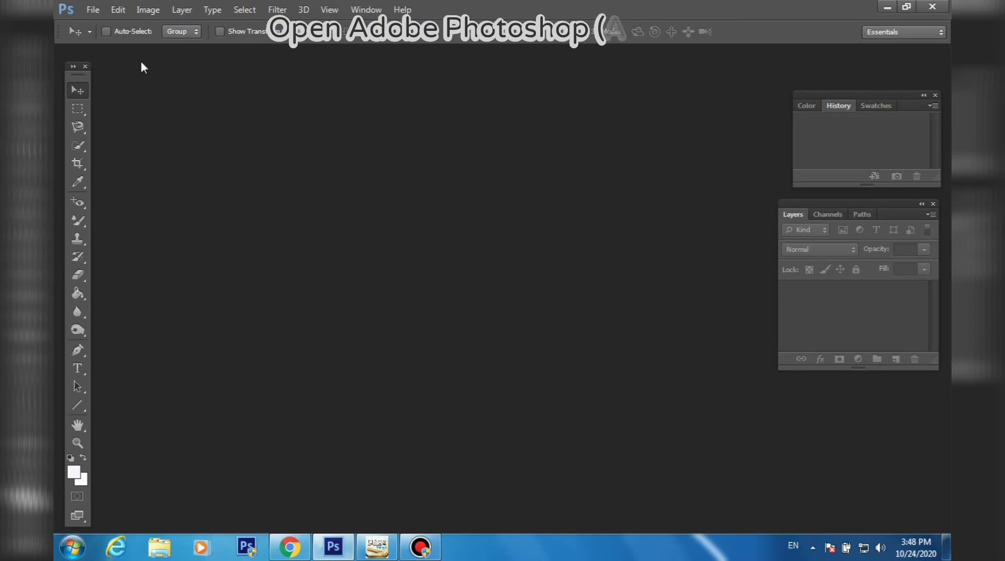
click(92, 9)
click(98, 38)
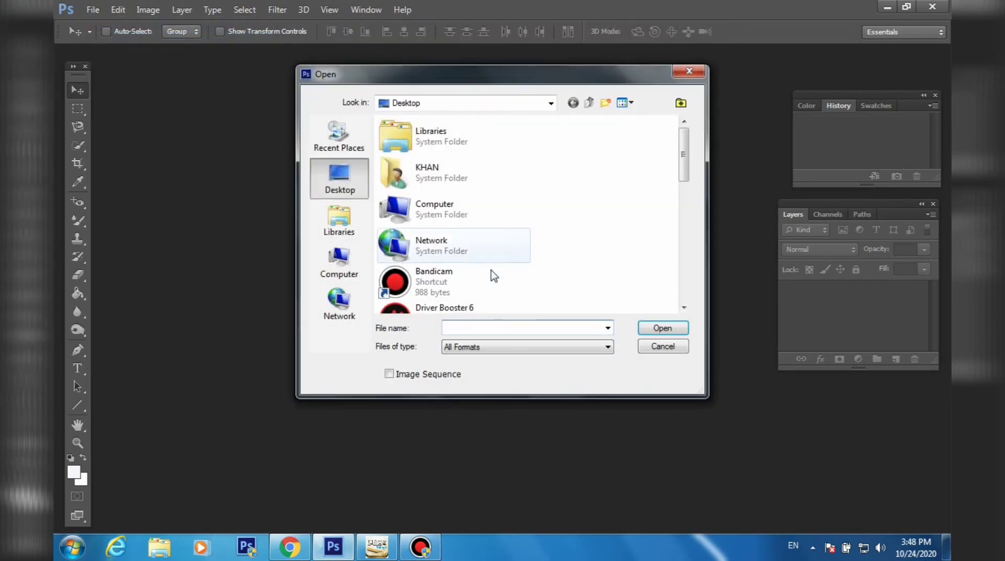
drag(691, 165, 690, 258)
double_click(502, 261)
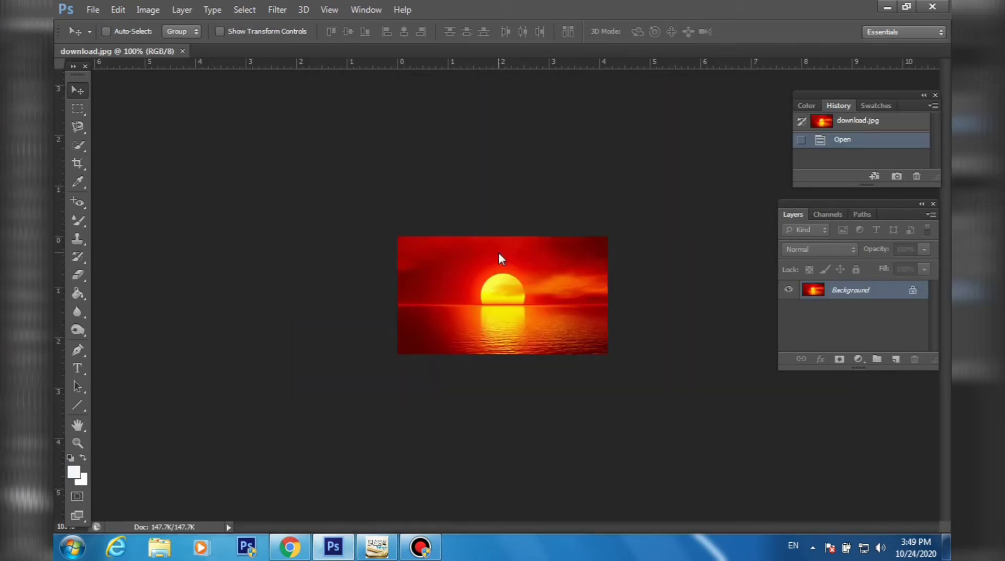
- Set the sunset image's resolution to 400 pixels/inch through Image Size
click(77, 442)
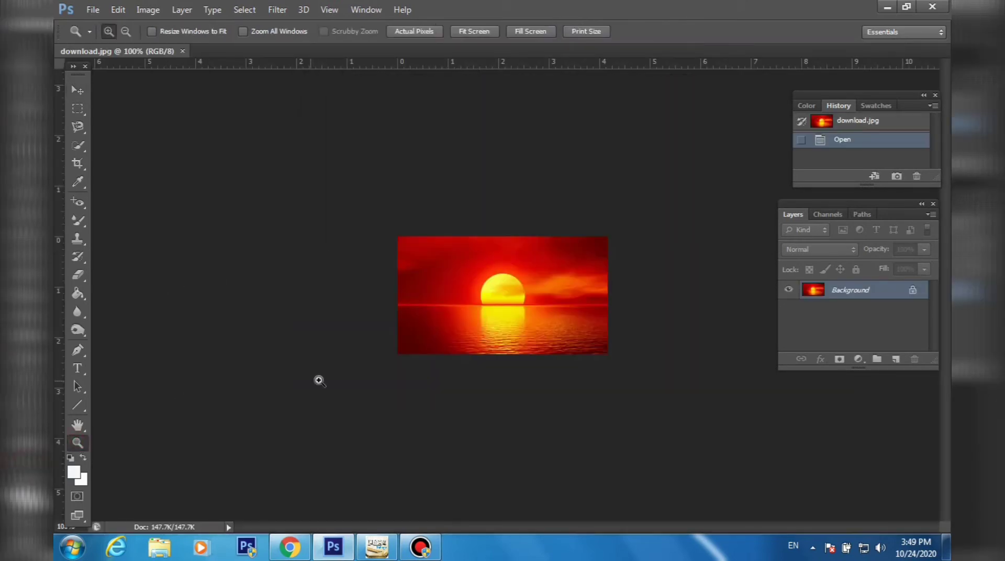
click(531, 276)
click(531, 276)
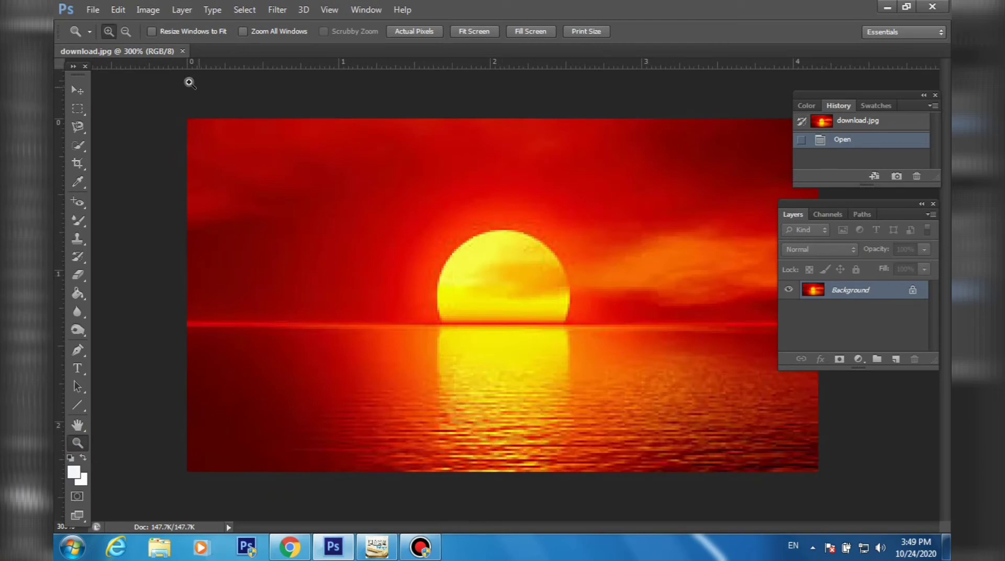
click(148, 9)
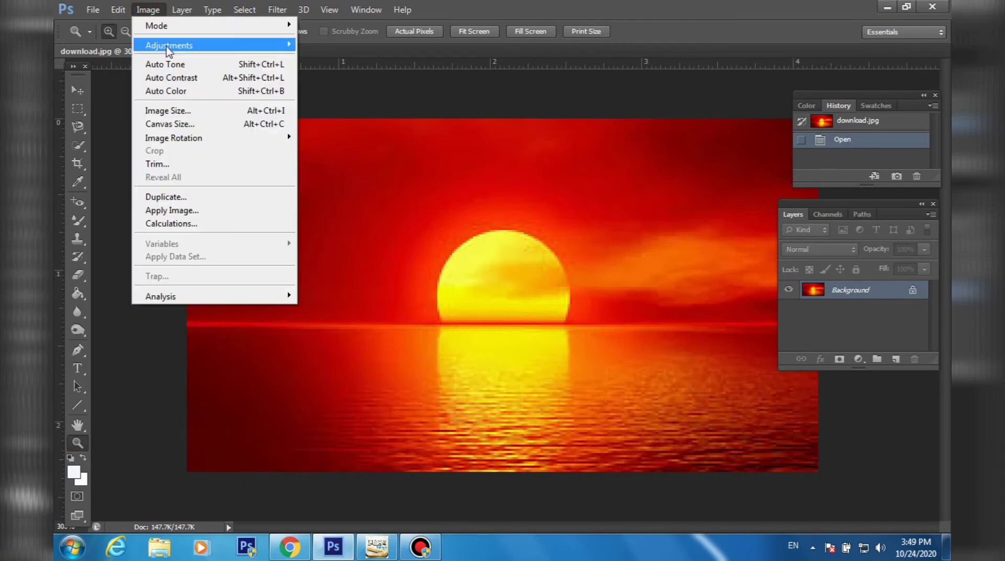
click(173, 112)
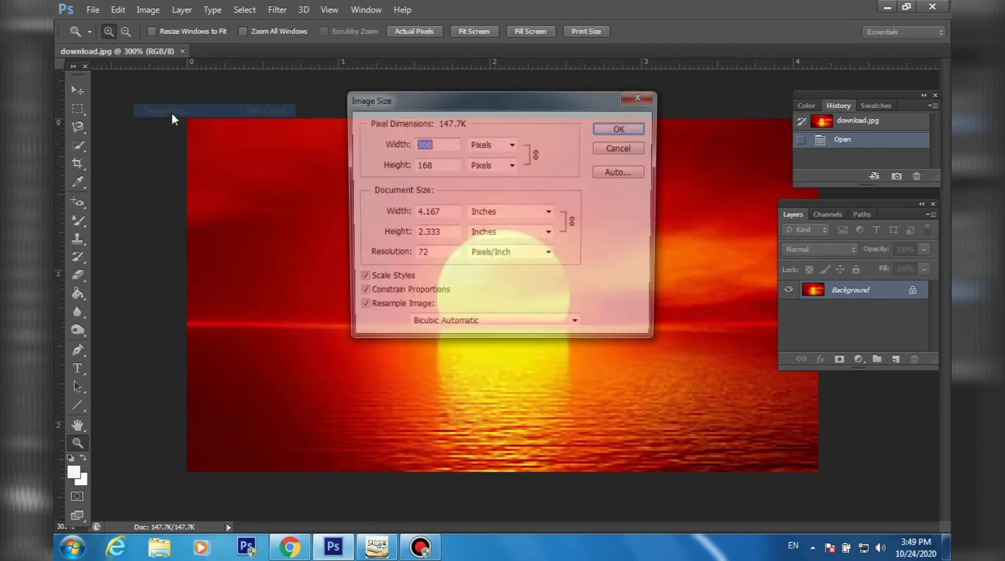
double_click(417, 255)
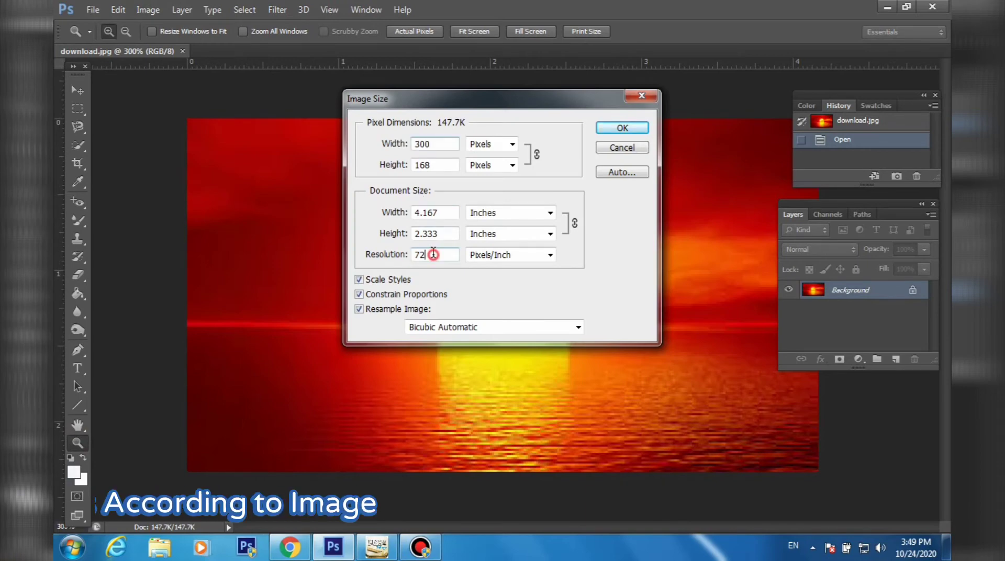
key(BackSpace)
text(400)
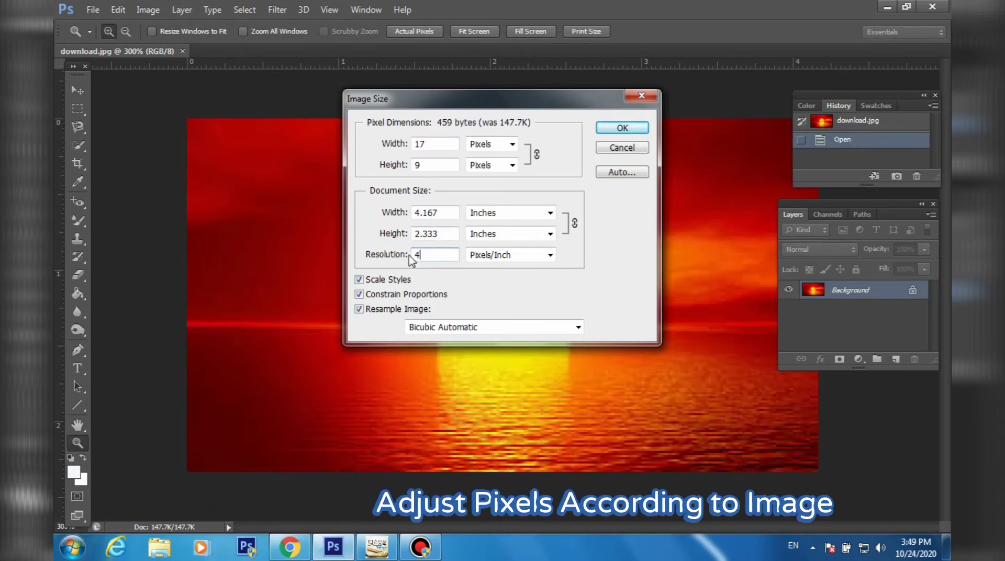
click(622, 128)
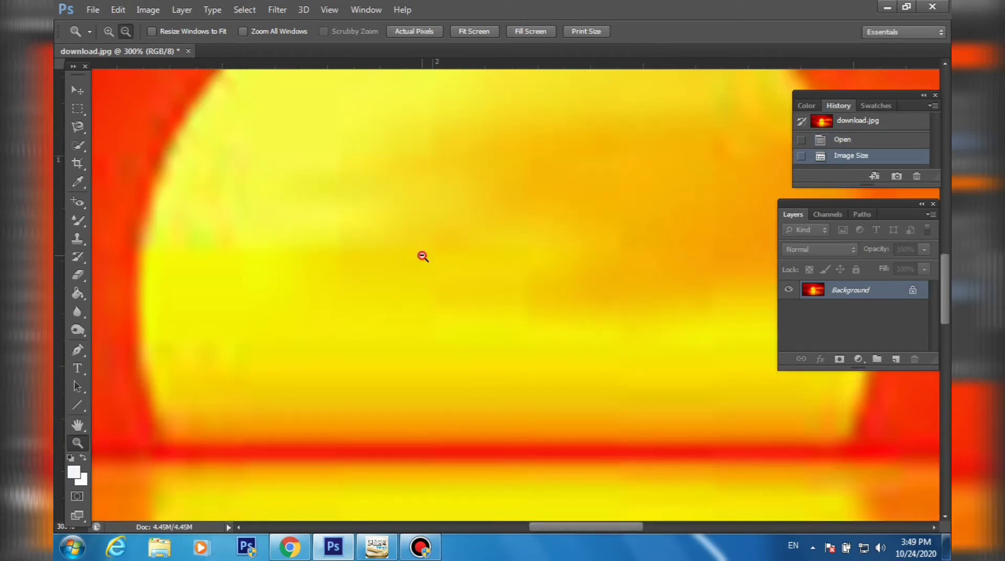
- Open the iqbal poetry.eps file from the desktop
alt+click(423, 256)
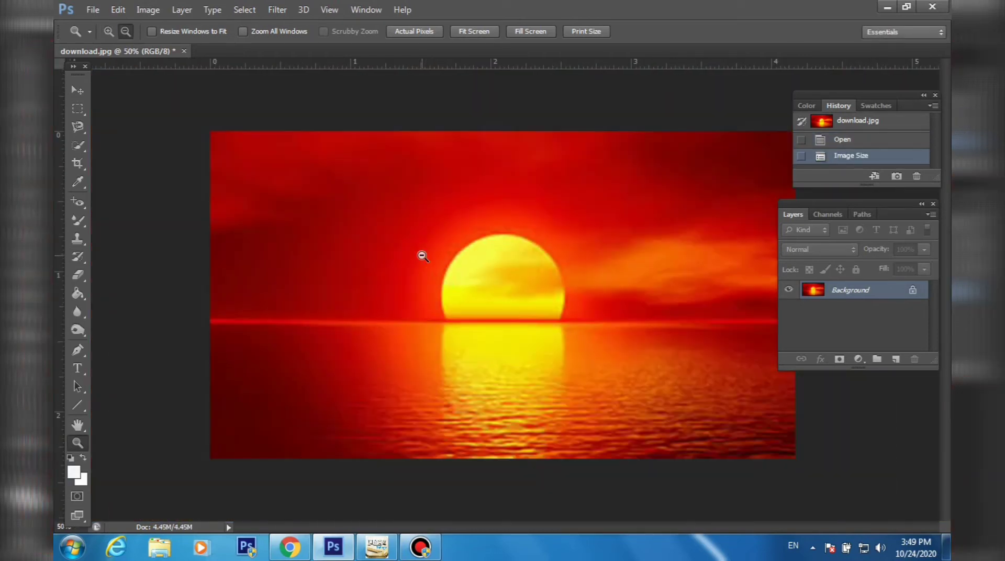
alt+click(423, 256)
click(92, 11)
click(112, 35)
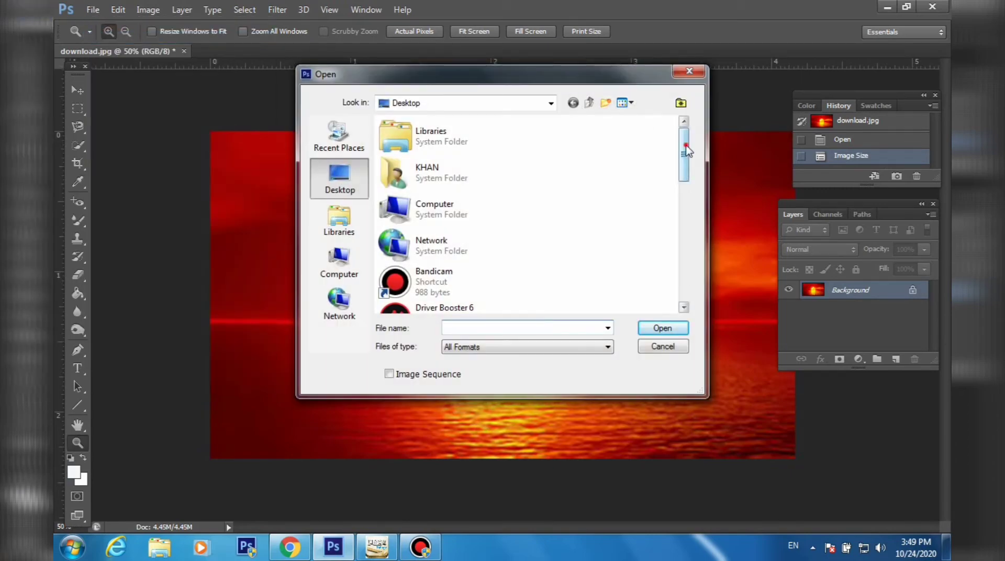
drag(685, 149, 686, 211)
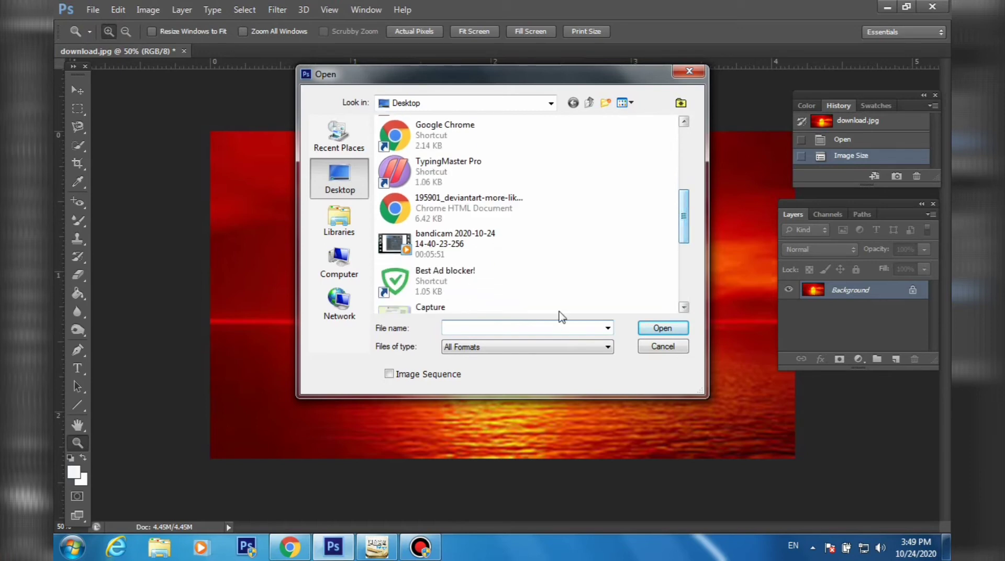
click(520, 328)
text(iq)
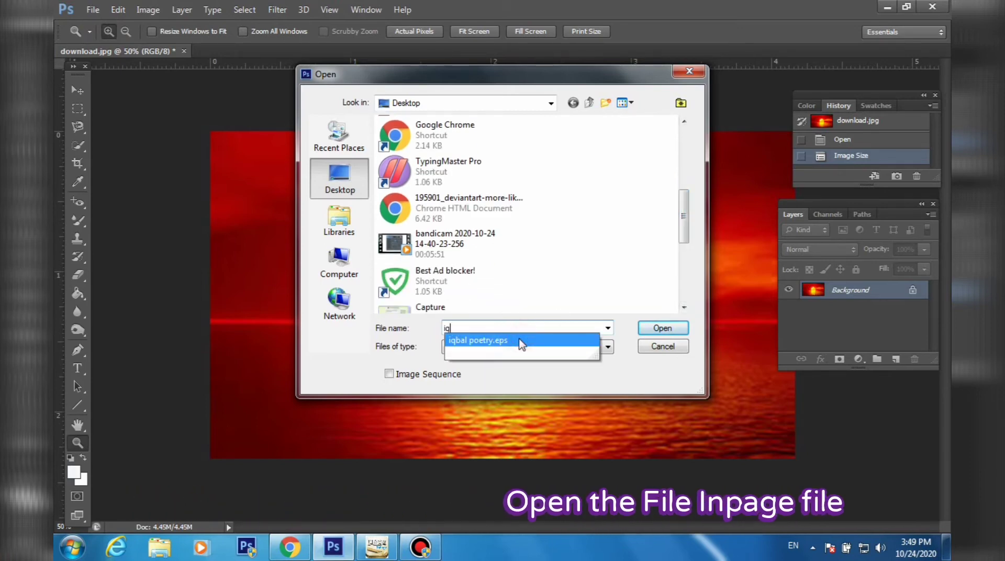
click(521, 341)
drag(690, 225, 689, 315)
click(450, 260)
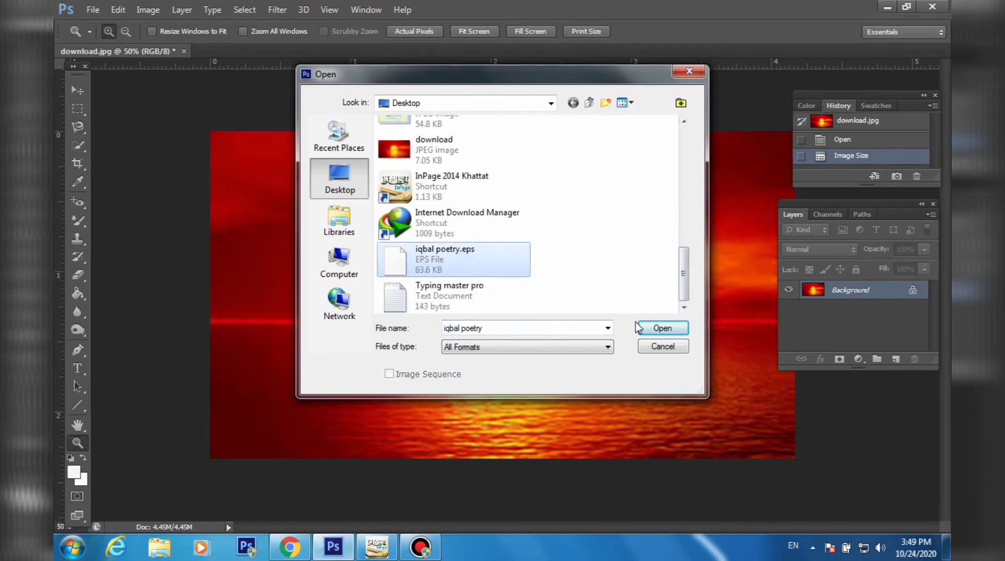
click(652, 328)
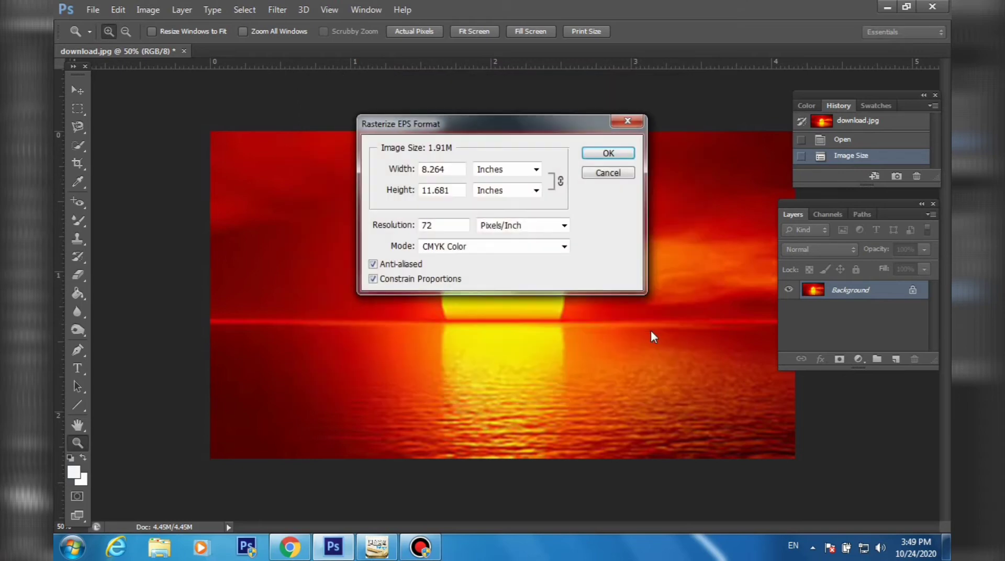
- Rasterize the EPS at a resolution of 400 pixels/inch in CMYK Color mode
double_click(436, 226)
text(400)
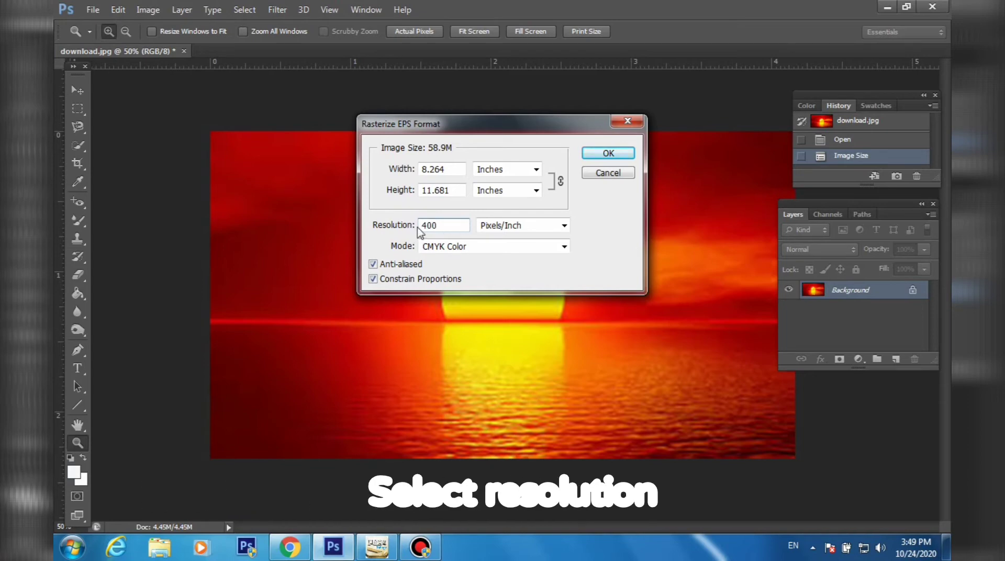
click(597, 153)
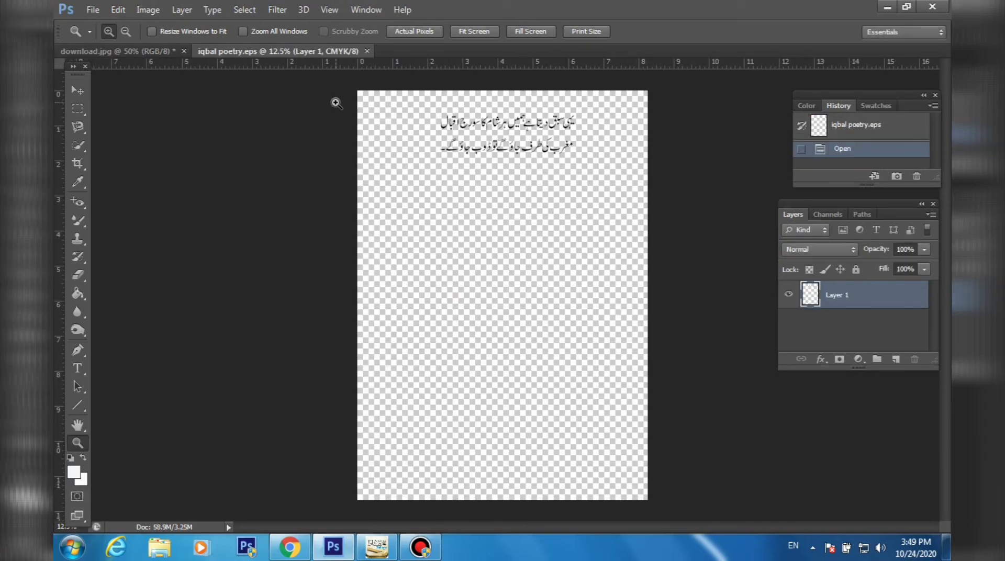
- Select both lines of Urdu poetry with a rectangular marquee and move them onto the download.jpg sunset image
click(468, 122)
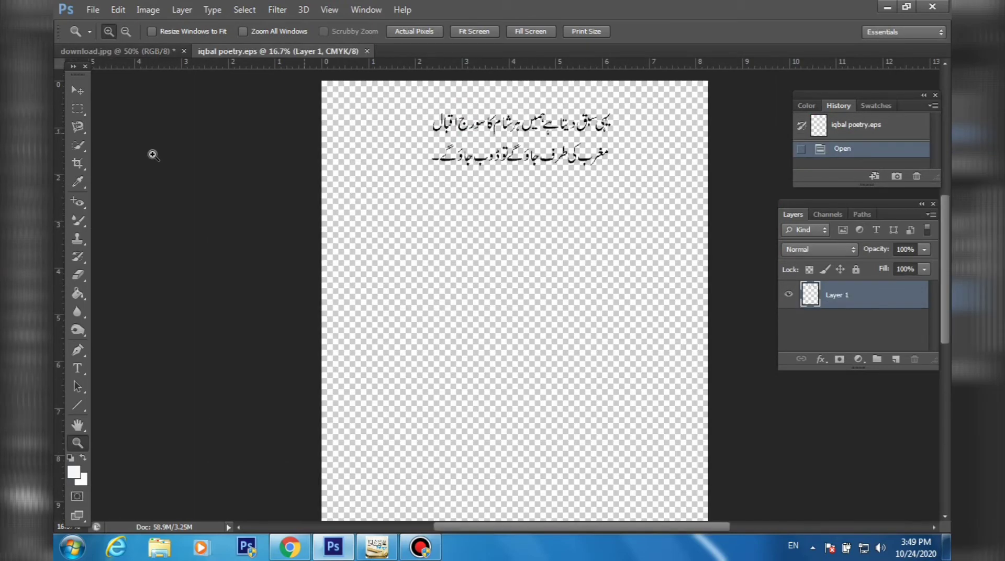
click(76, 114)
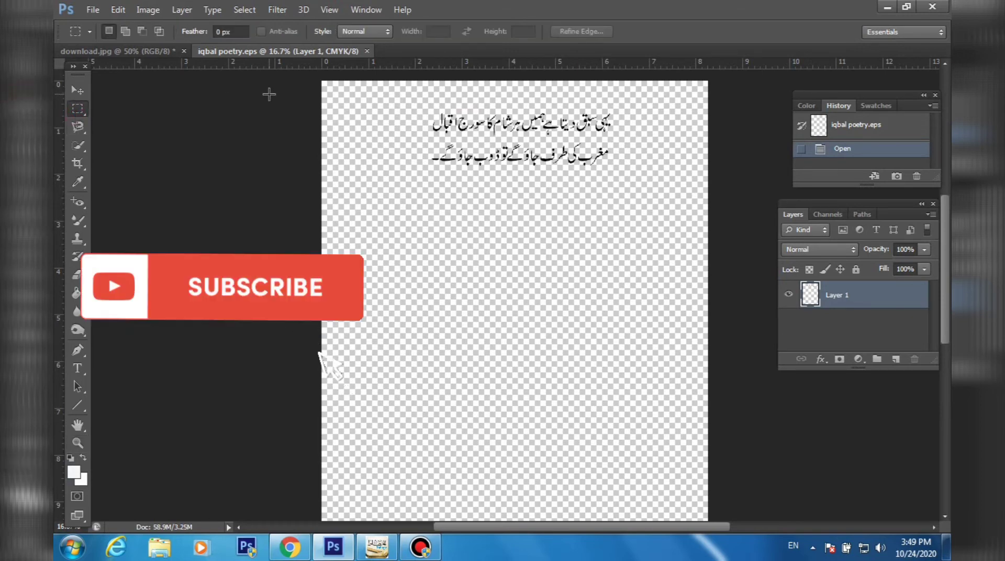
drag(421, 103, 624, 169)
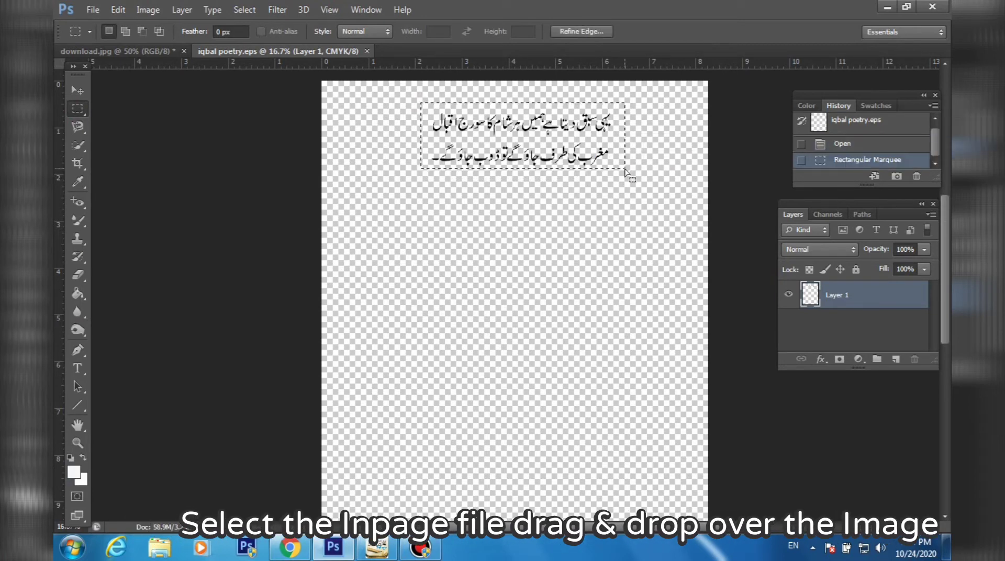
click(77, 90)
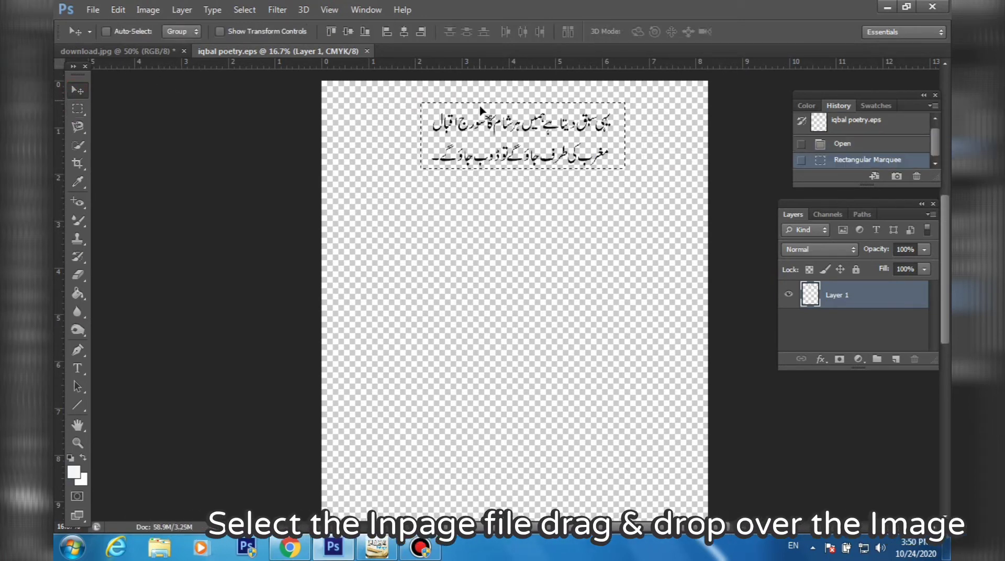
drag(481, 120, 398, 240)
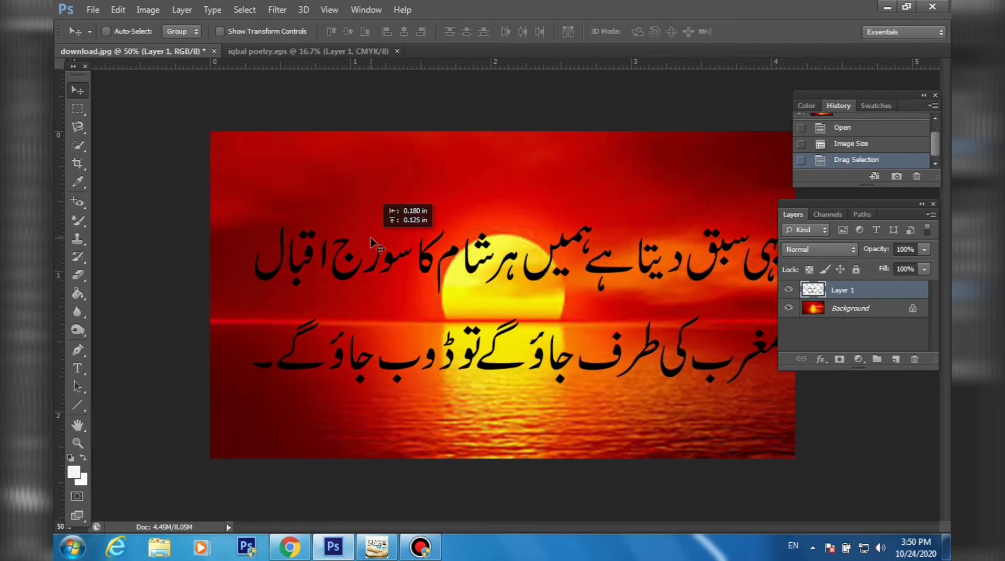
- Shift the Layers and History panels off the picture and move the poetry down over the lower half of the sunset
drag(824, 202, 851, 202)
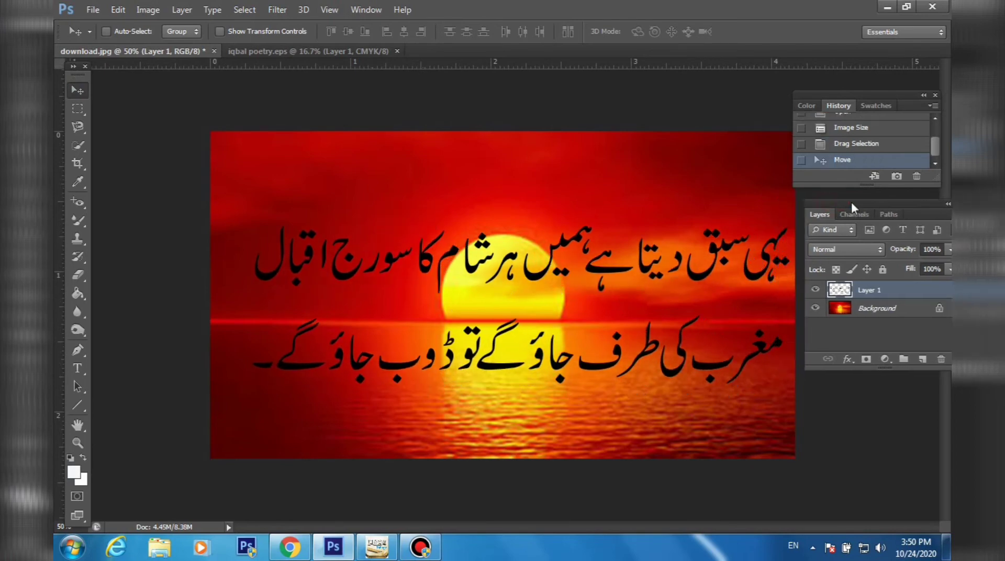
drag(861, 95, 876, 96)
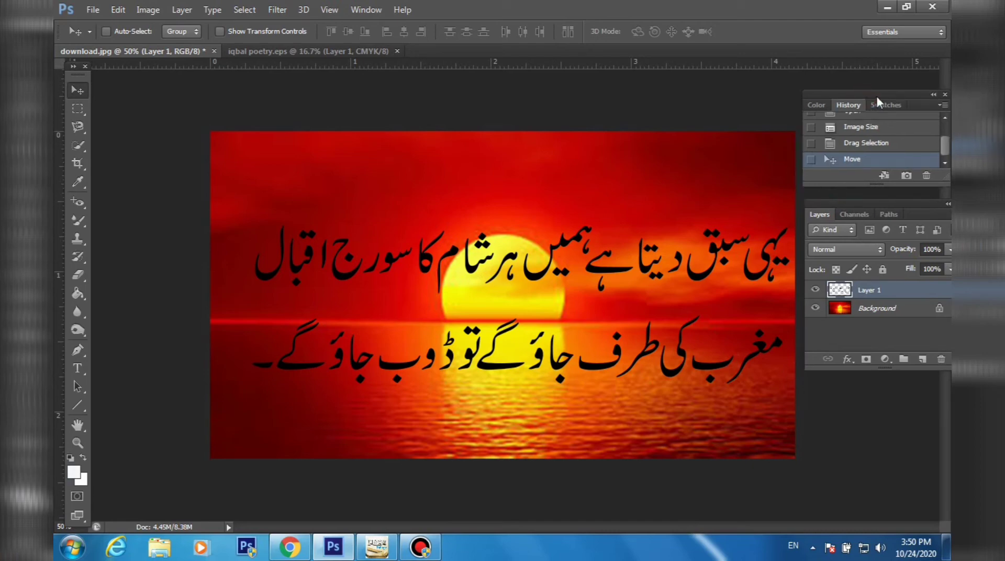
drag(567, 272, 545, 342)
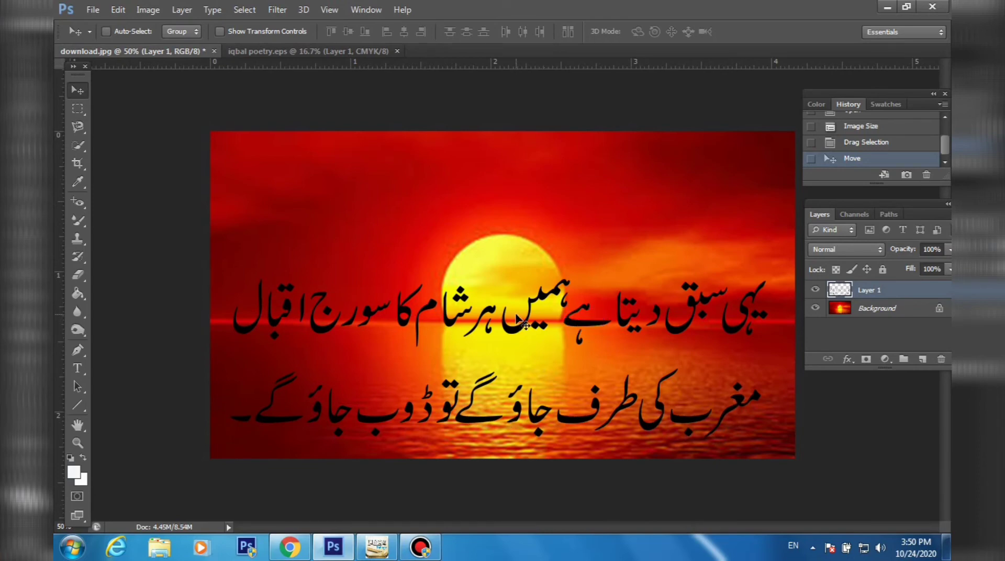
- Open the blending options for the poetry layer and enable a Stroke effect on it
click(181, 9)
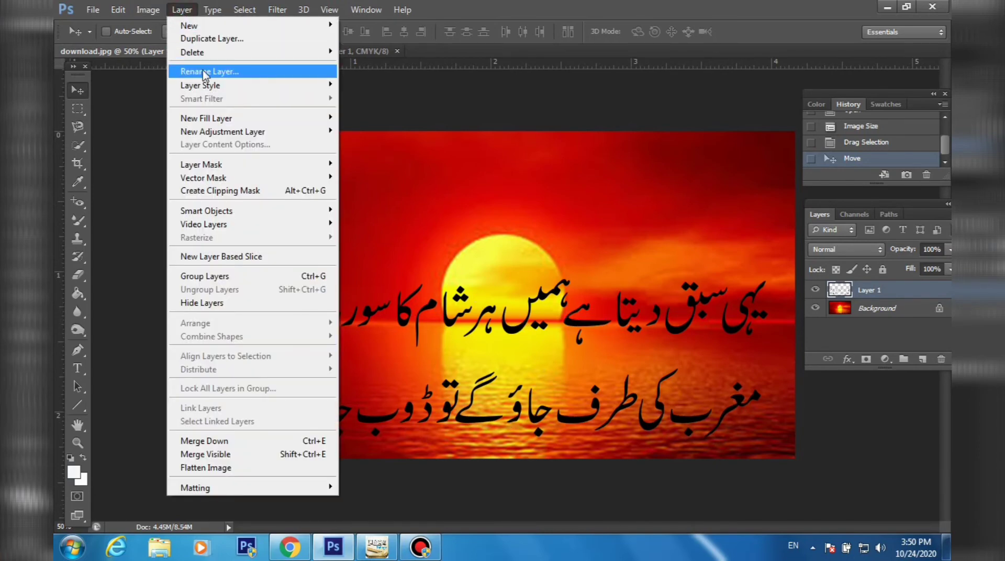
mouse_move(213, 86)
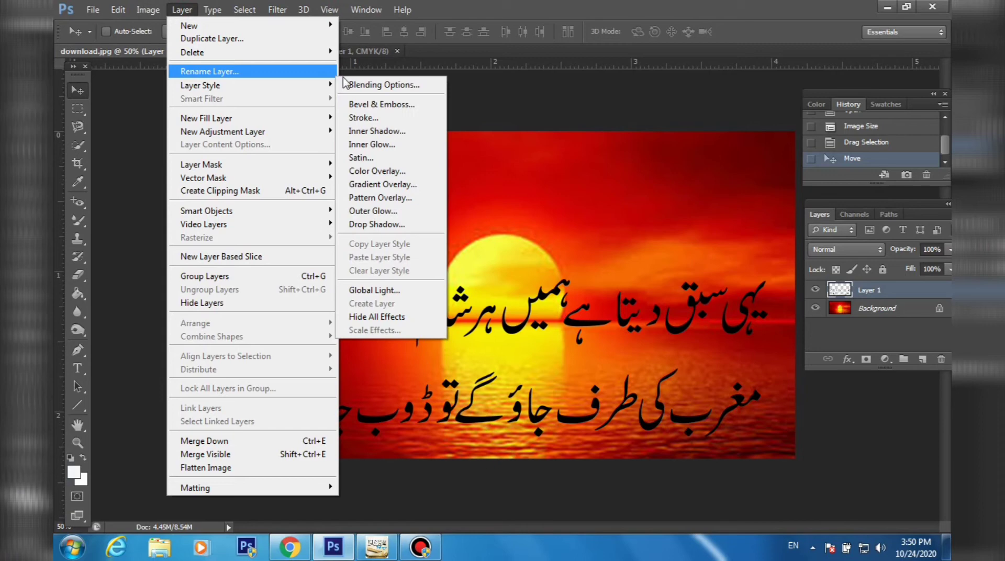
click(384, 89)
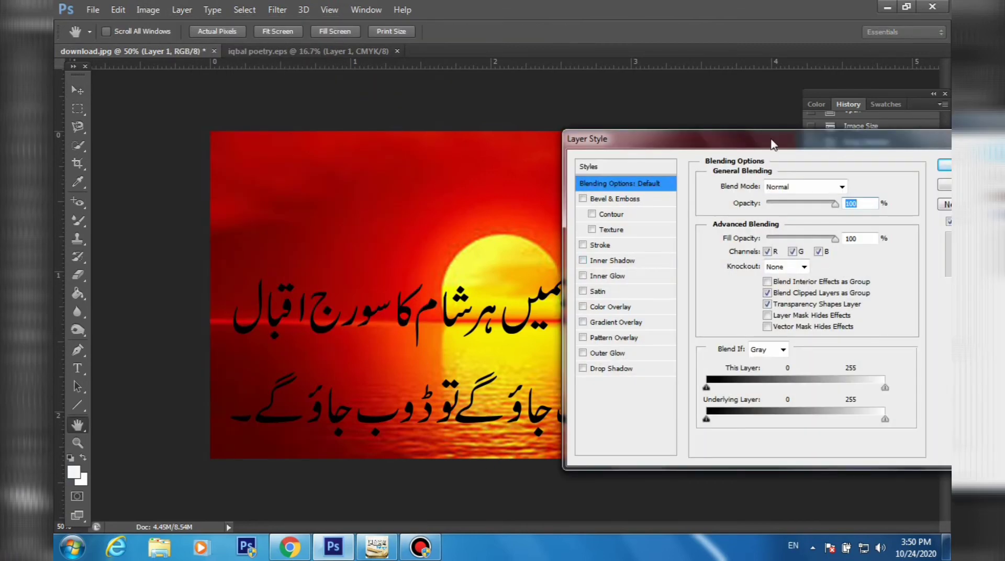
drag(771, 142, 776, 63)
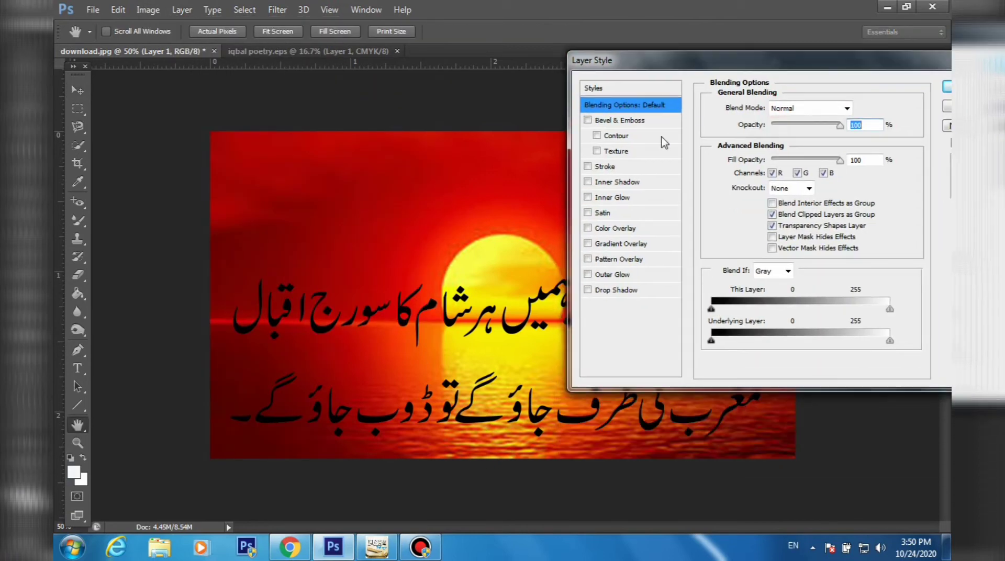
click(603, 166)
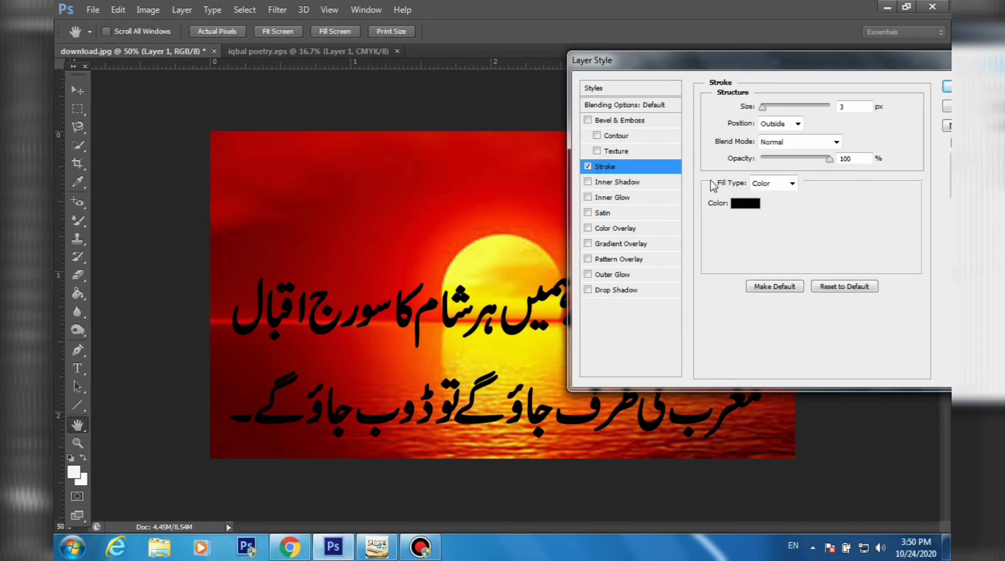
- Set the stroke color to yellow-green dcfb08 and adjust the stroke's opacity
click(737, 205)
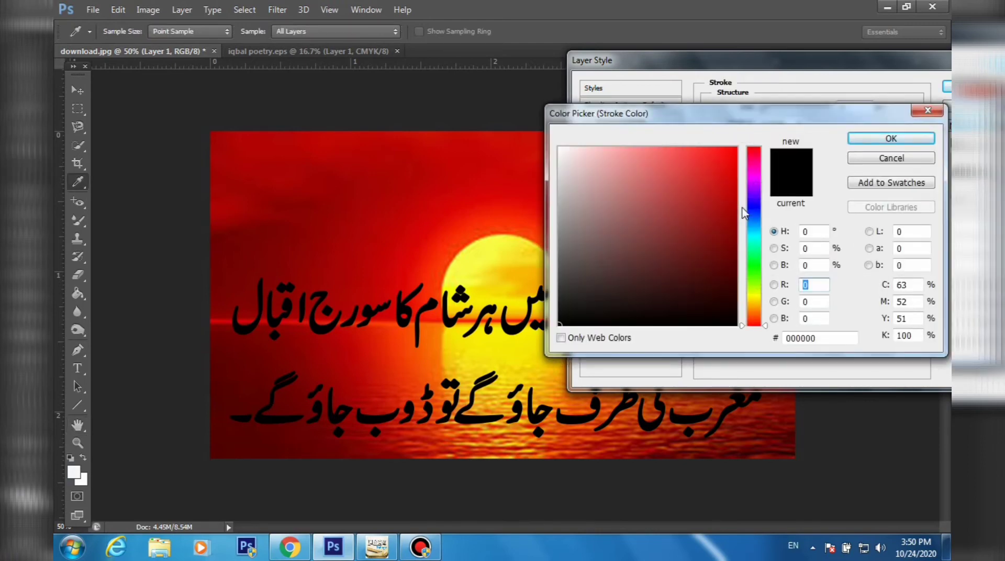
click(753, 295)
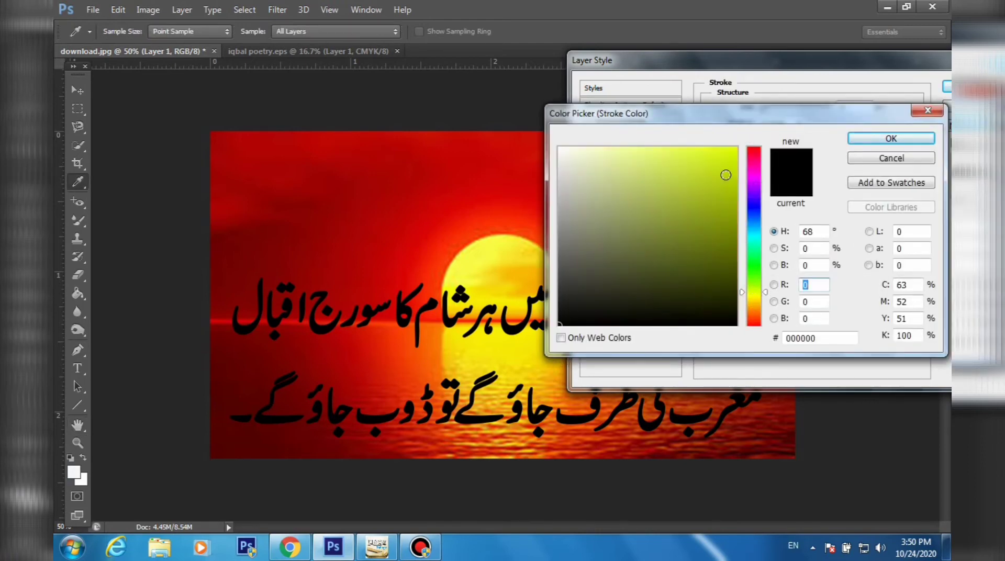
drag(726, 175, 732, 150)
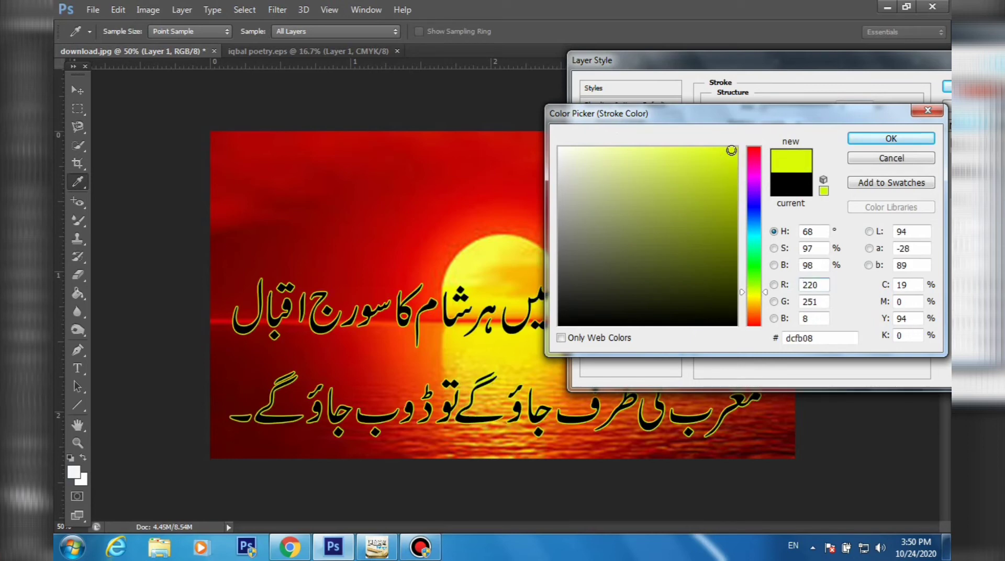
click(862, 139)
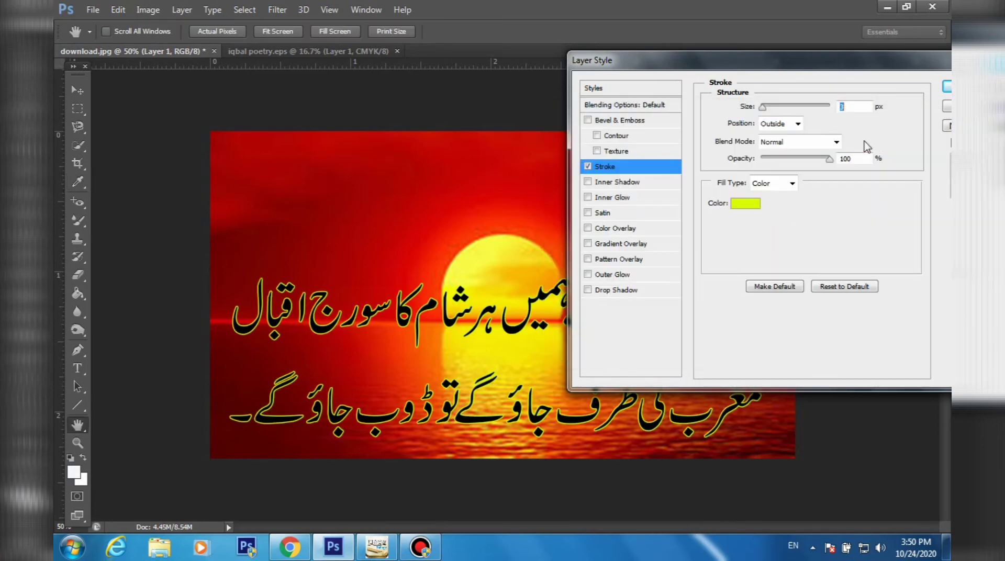
click(786, 158)
drag(796, 163, 811, 164)
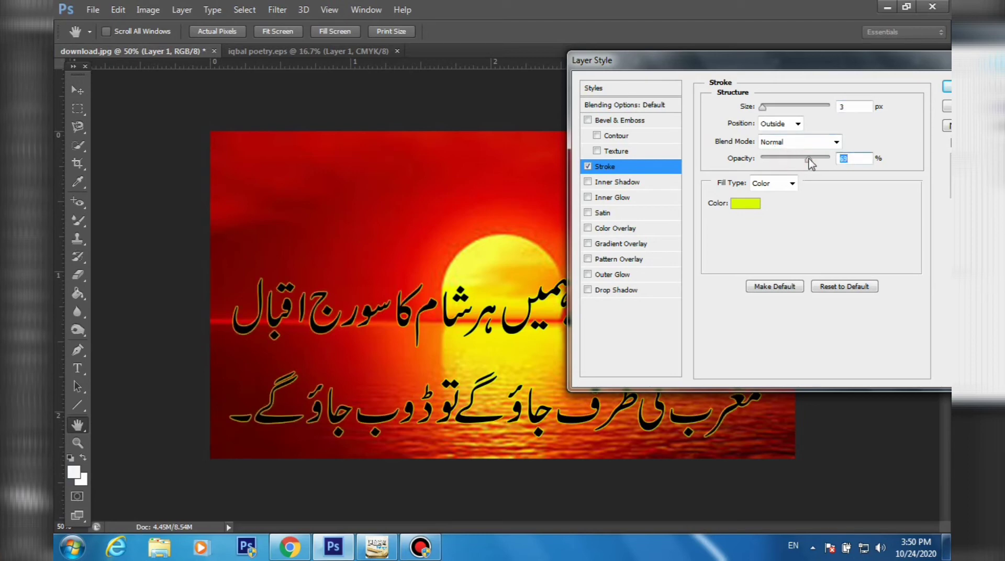
click(588, 182)
click(601, 183)
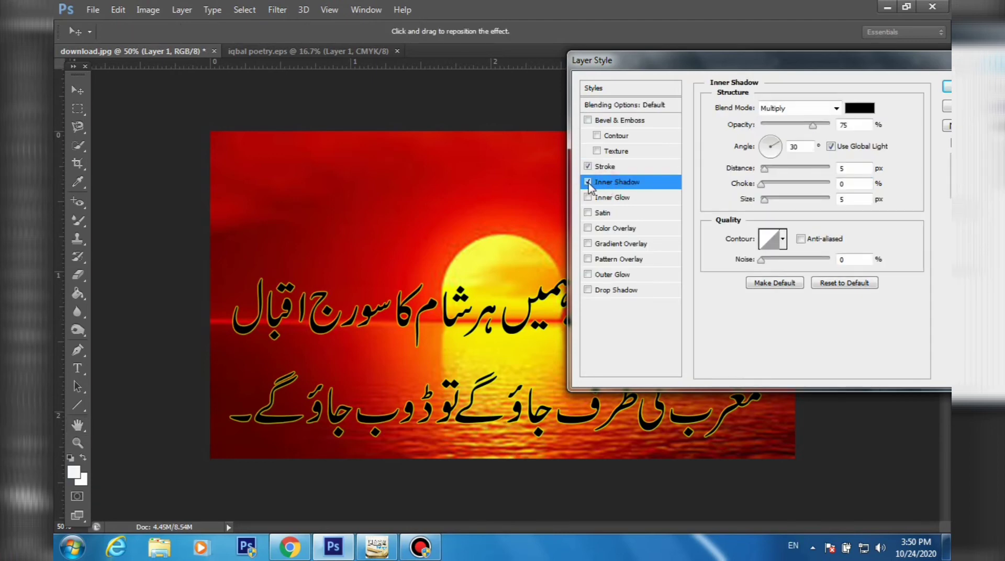
click(588, 183)
key(space)
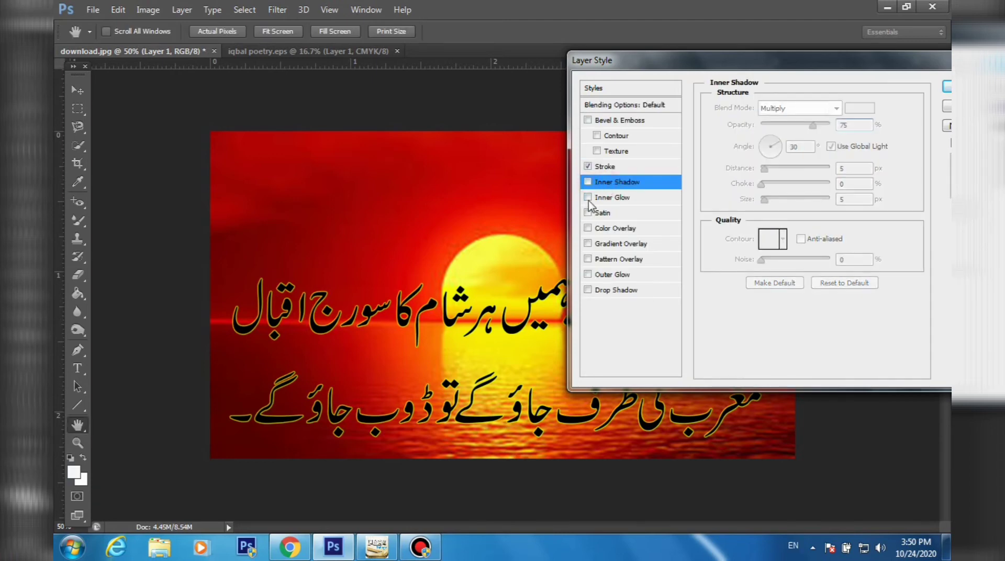
- Add an Inner Glow effect to the poetry layer and lower its opacity to under 10%
click(588, 198)
click(605, 202)
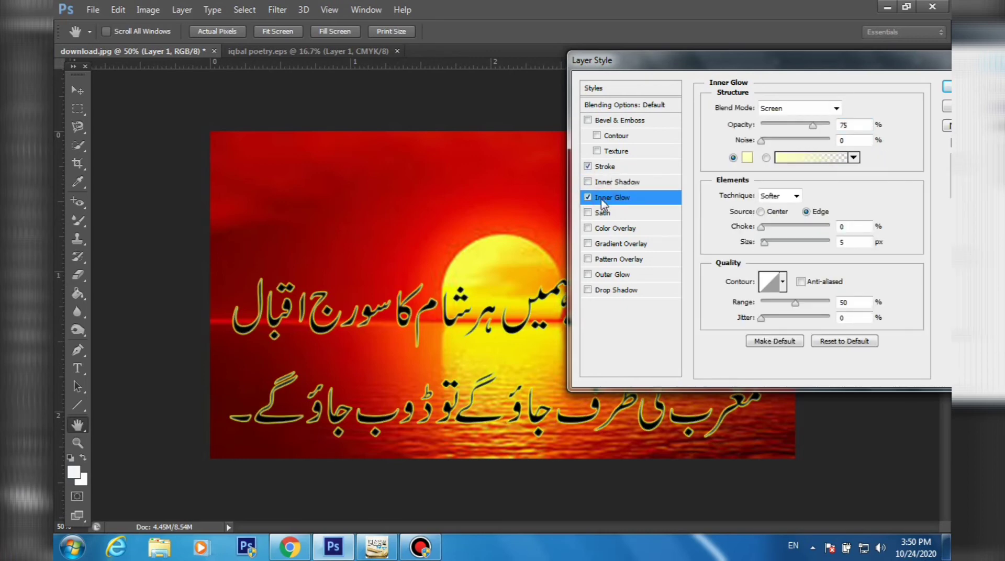
drag(810, 130, 770, 129)
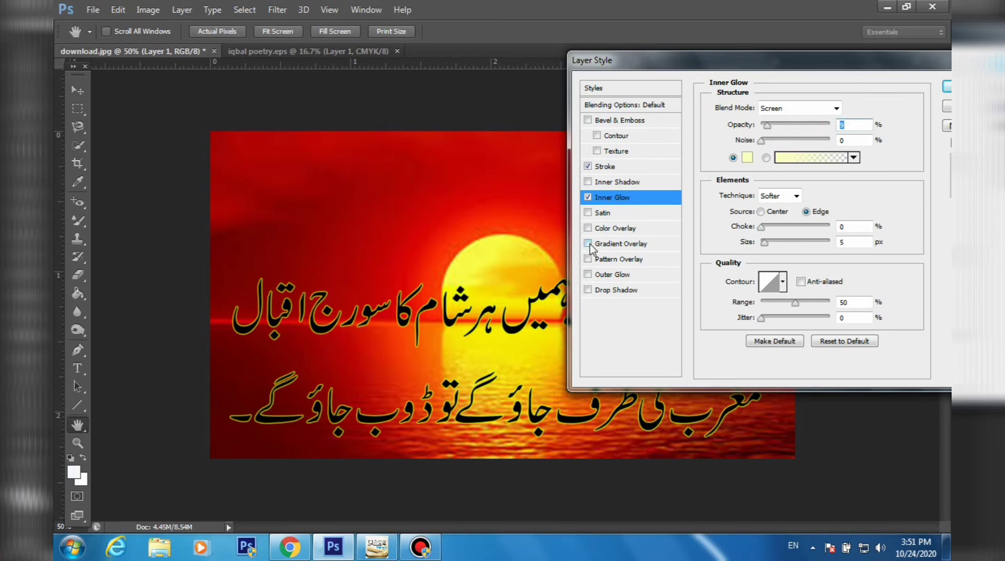
- Add an Outer Glow to the poetry in off-white fafaf4 with a size of about 16 px
click(588, 276)
click(610, 275)
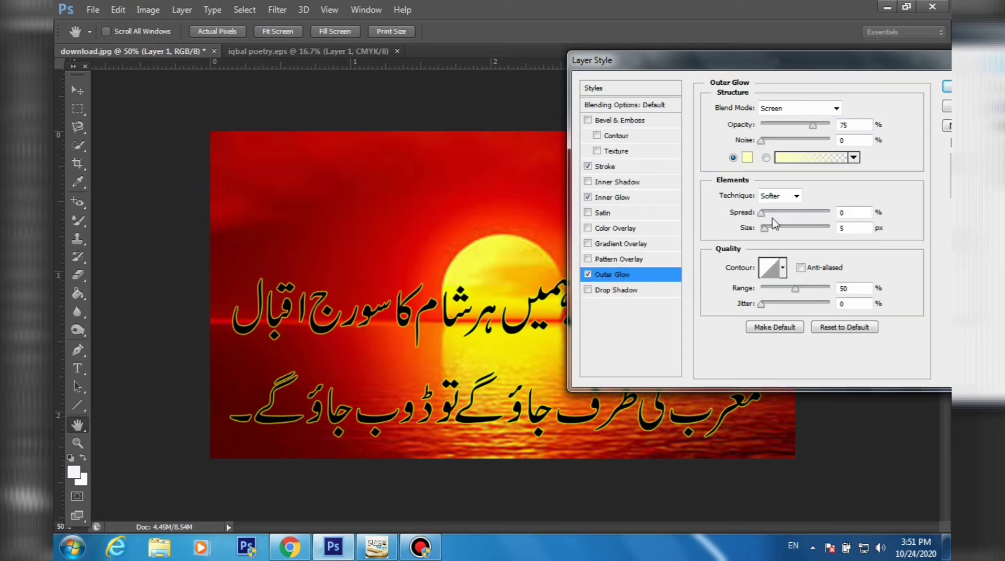
click(749, 156)
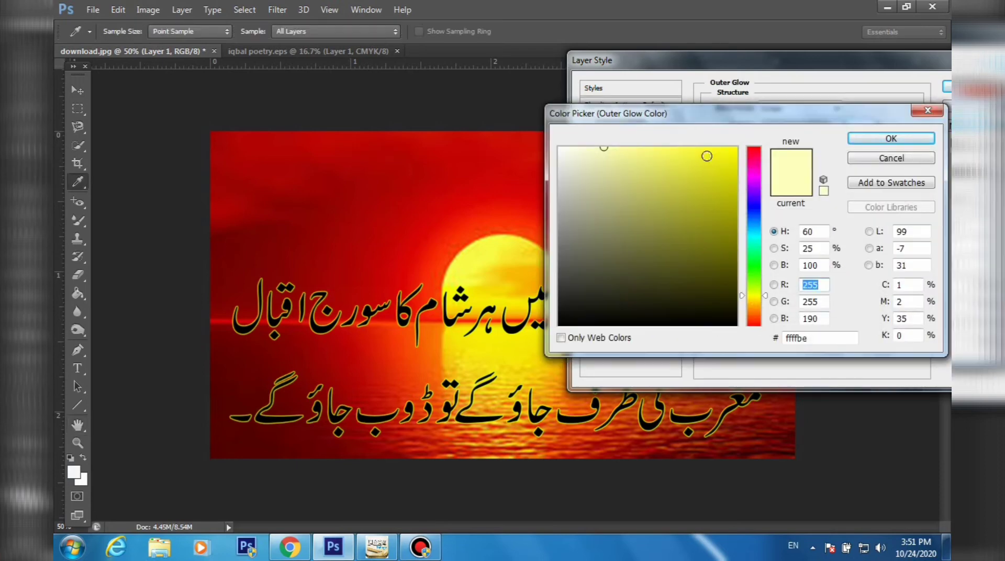
drag(654, 156, 562, 151)
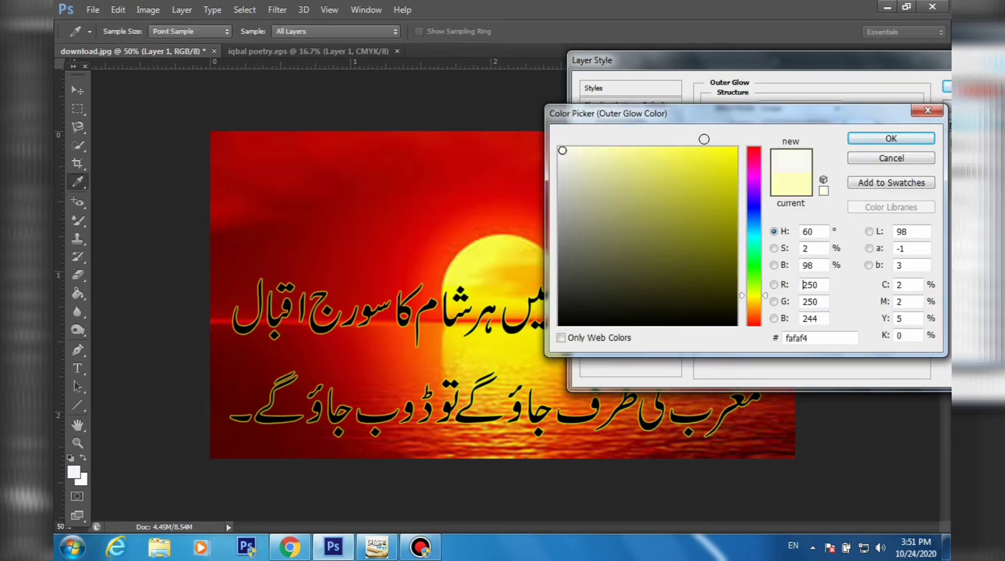
click(909, 138)
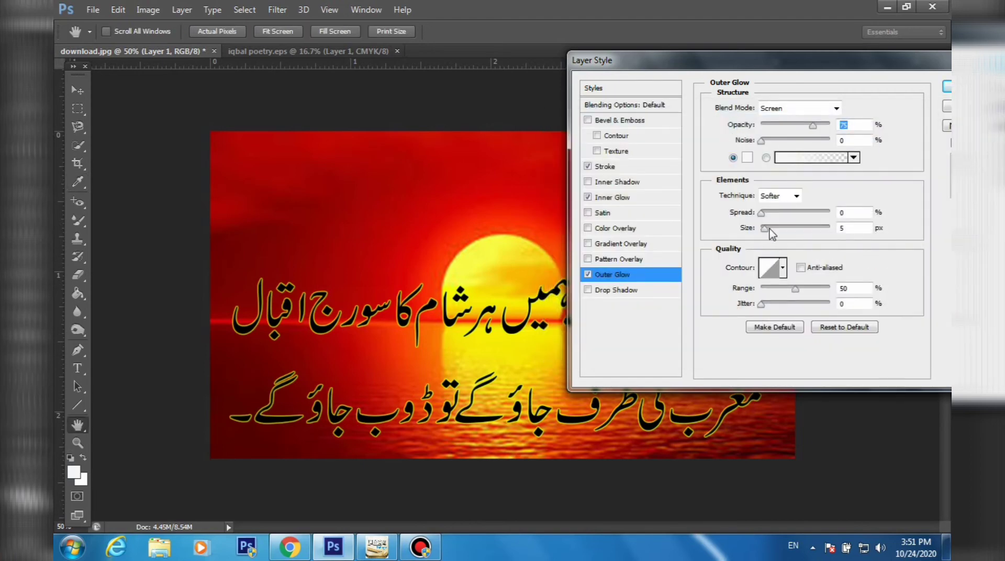
drag(770, 229, 770, 229)
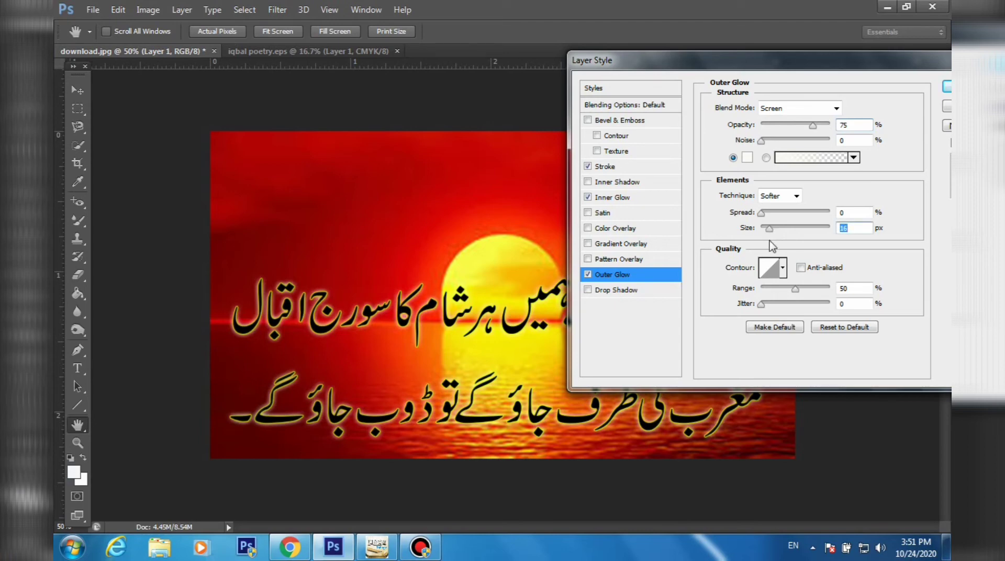
- Add a Drop Shadow with a 90° angle and a slightly larger size, and apply the layer style
click(588, 290)
click(623, 290)
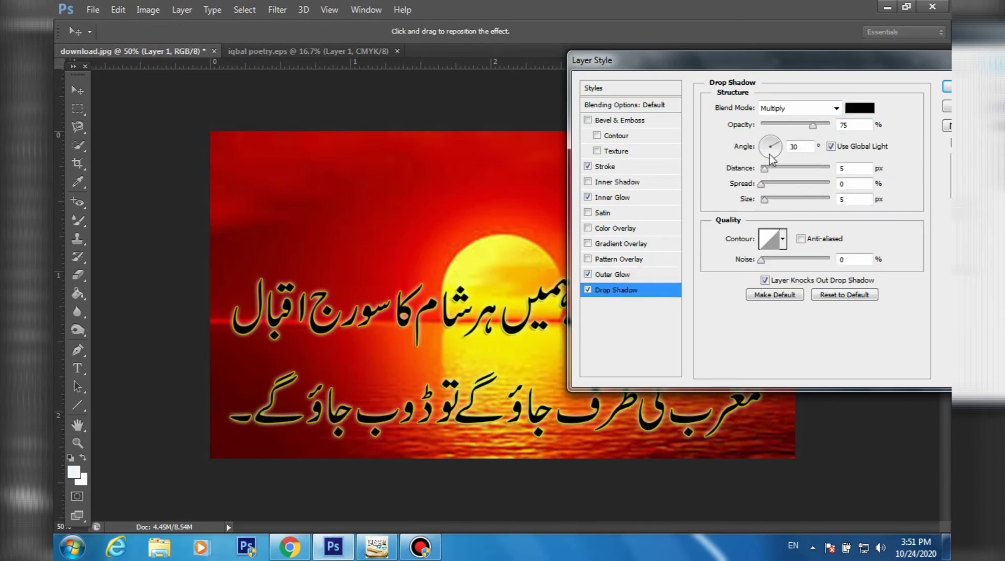
drag(775, 144, 771, 143)
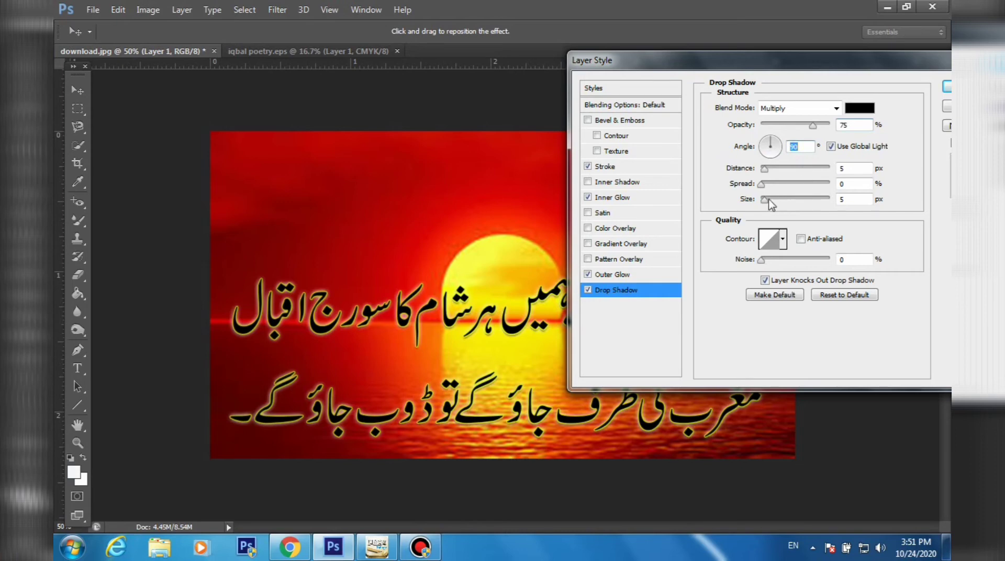
drag(766, 199, 769, 203)
drag(655, 60, 748, 281)
drag(853, 280, 572, 122)
click(684, 147)
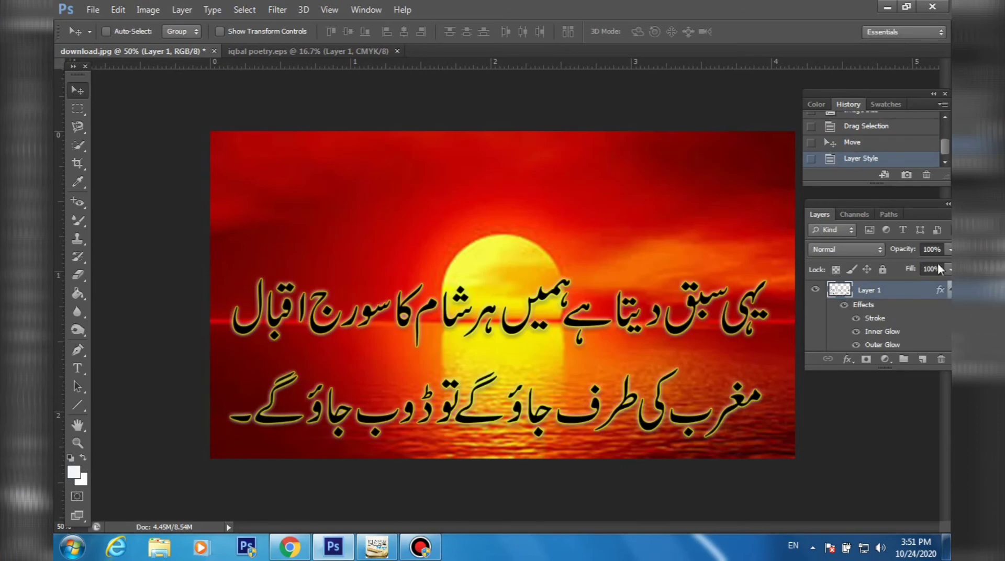
- Select the Background sunset layer and apply a Gaussian Blur with a radius of 1.9 pixels
drag(914, 215, 885, 208)
drag(929, 286, 928, 322)
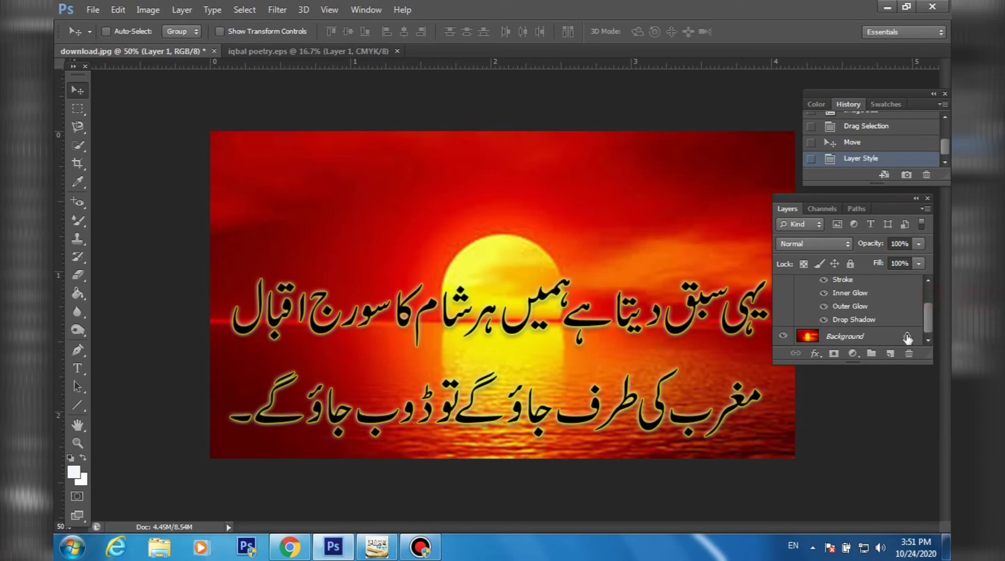
click(854, 337)
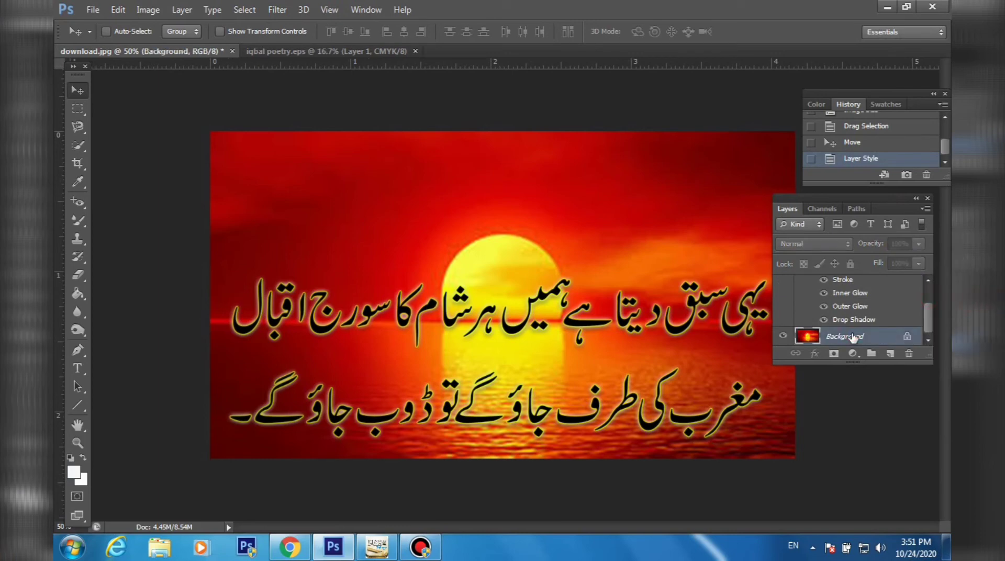
click(143, 11)
mouse_move(164, 52)
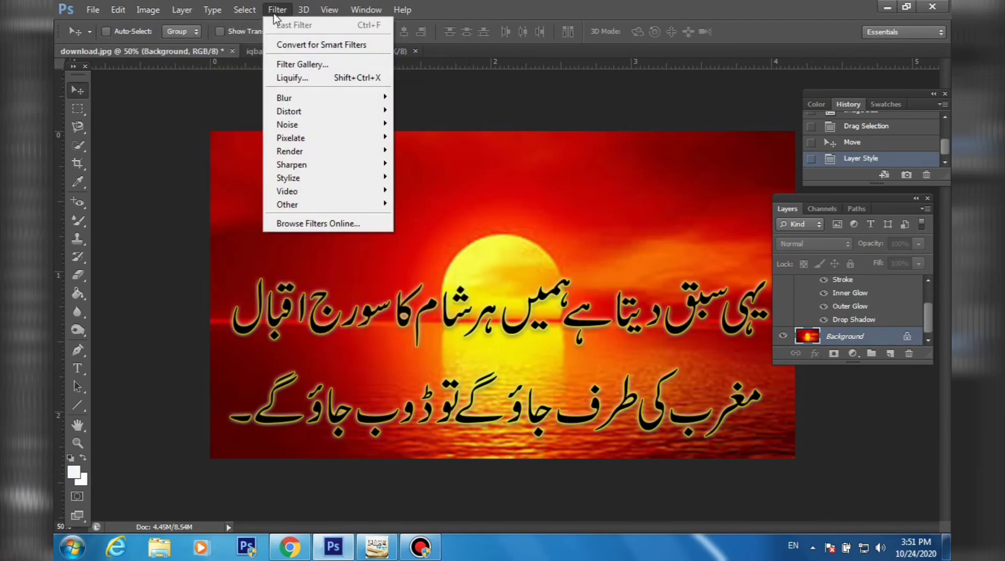
mouse_move(319, 102)
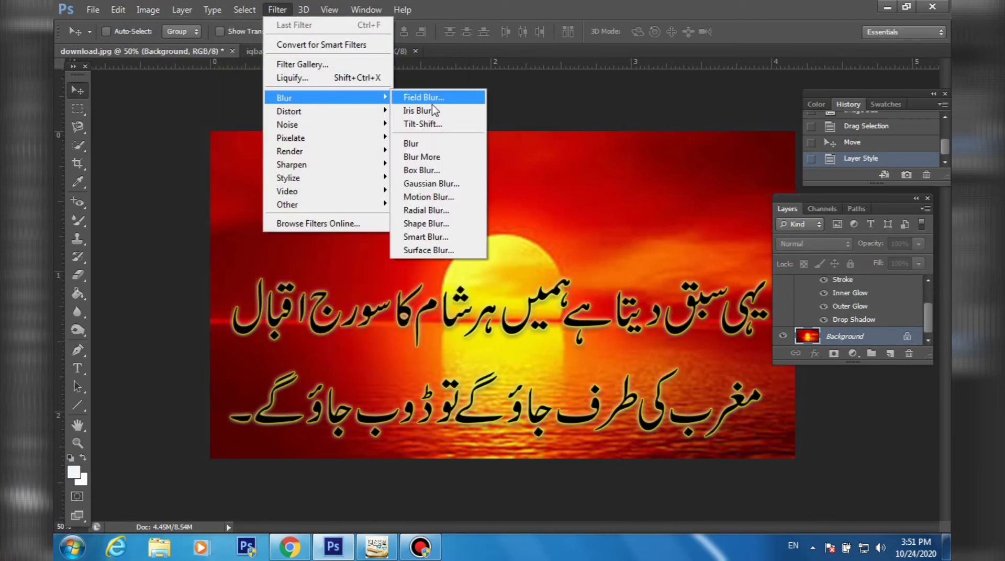
click(437, 184)
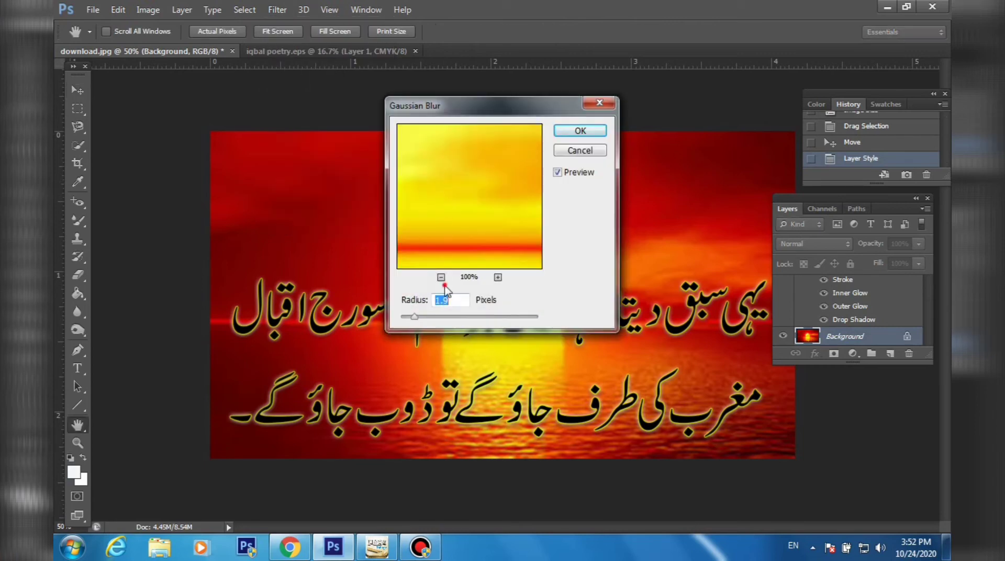
click(442, 278)
click(441, 277)
click(442, 278)
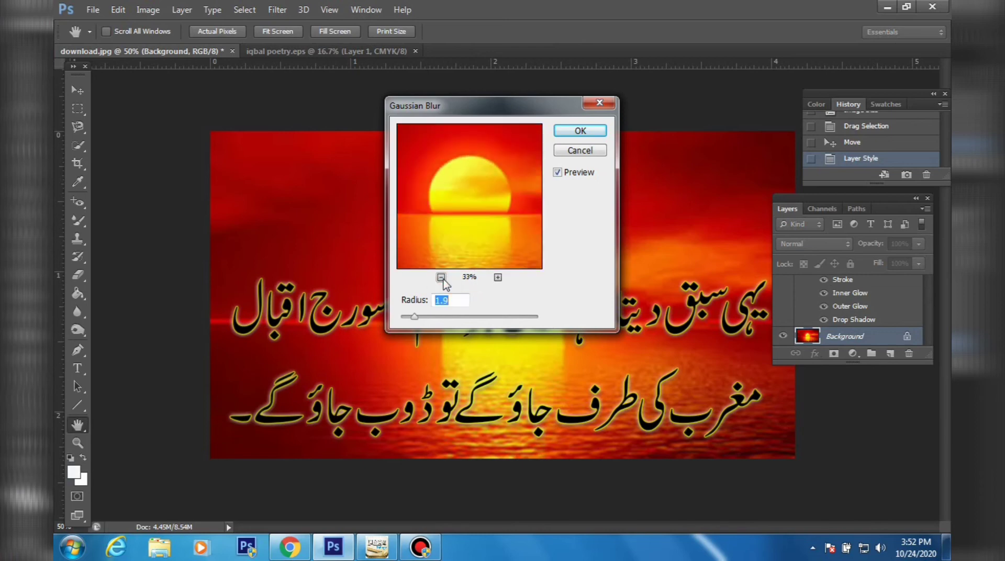
click(442, 277)
click(442, 278)
click(441, 278)
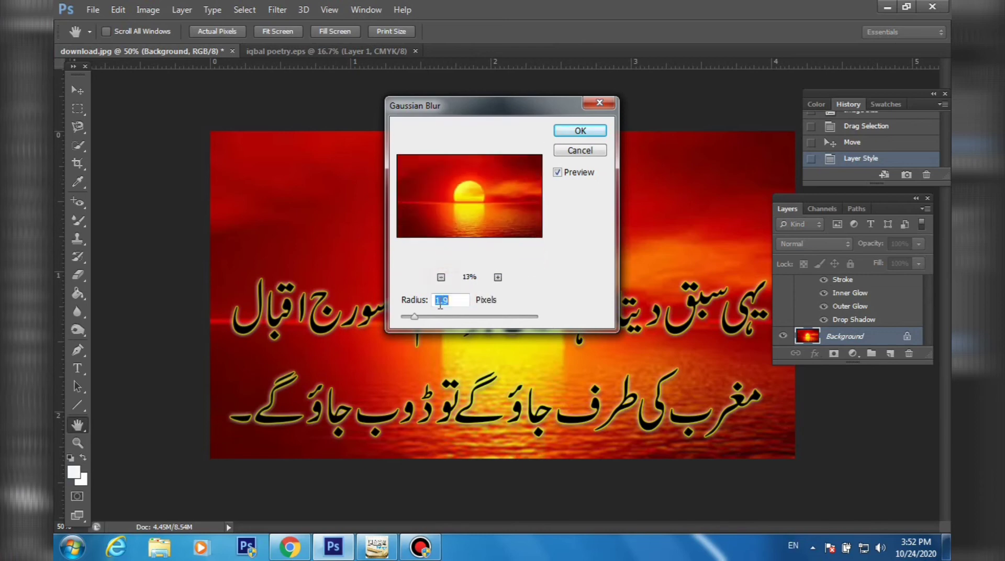
click(589, 131)
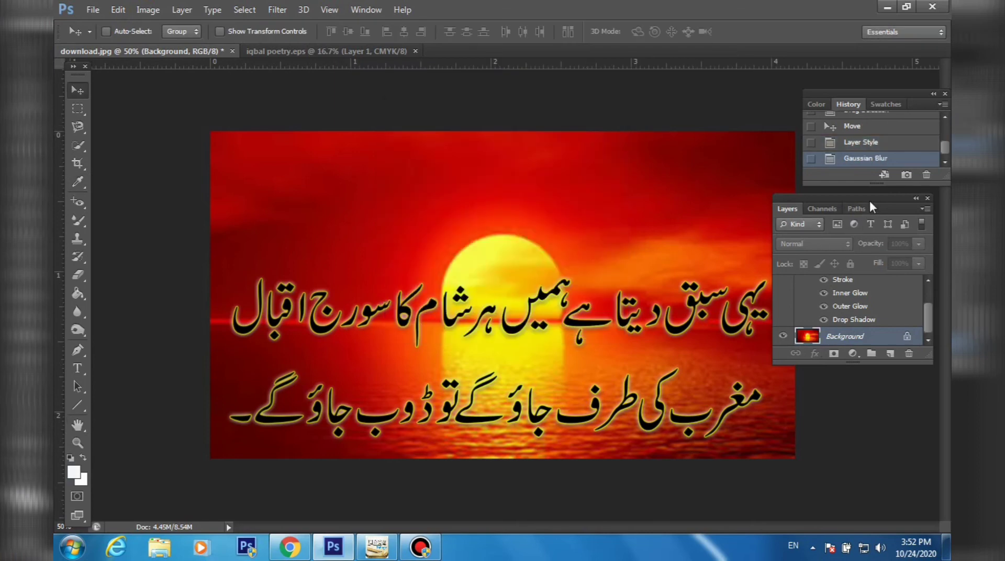
- Select Layer 1 with the styled poetry and merge it down into the Background layer
drag(871, 200, 827, 211)
drag(921, 208, 822, 208)
scroll(859, 314, up, 2)
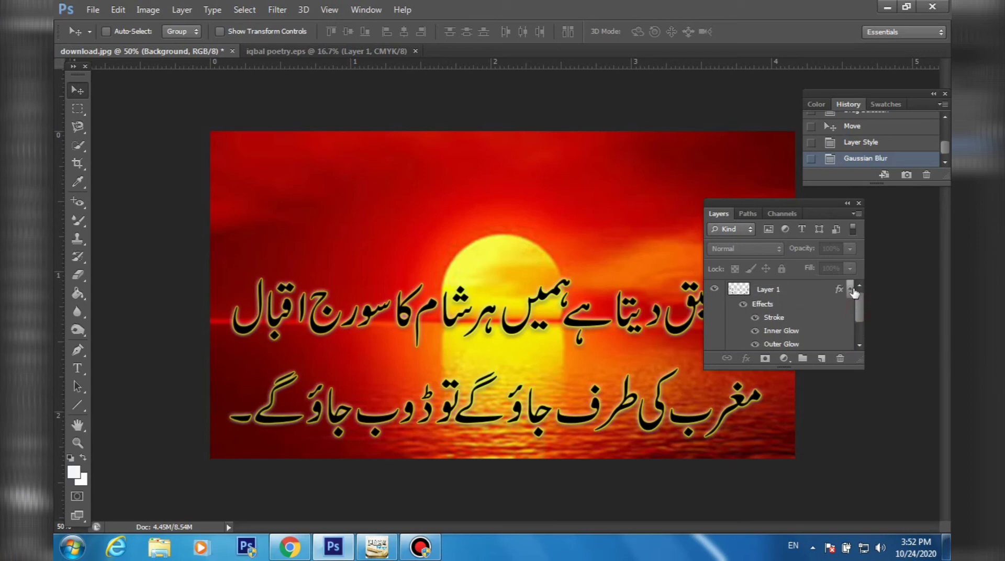
click(803, 295)
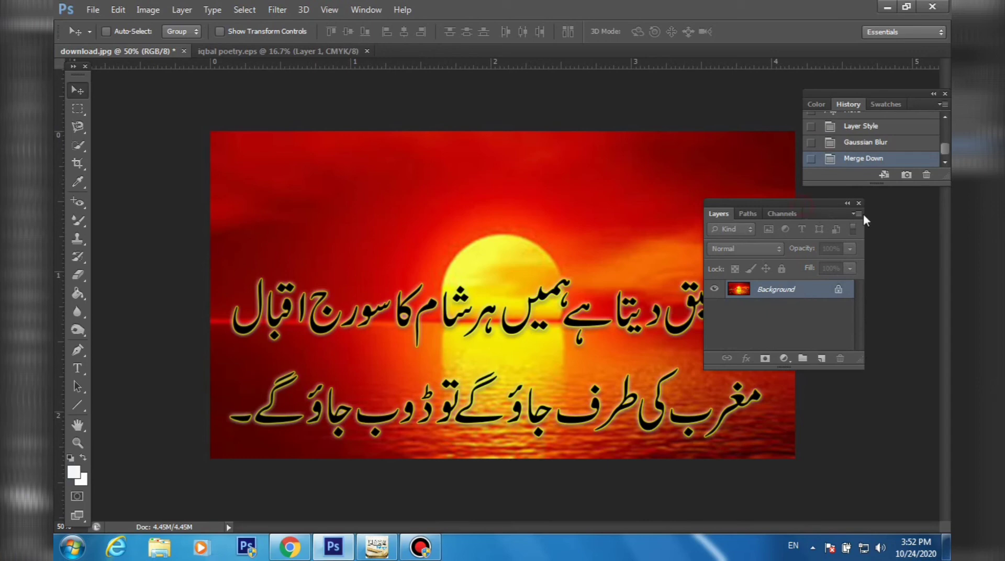
drag(802, 206, 880, 215)
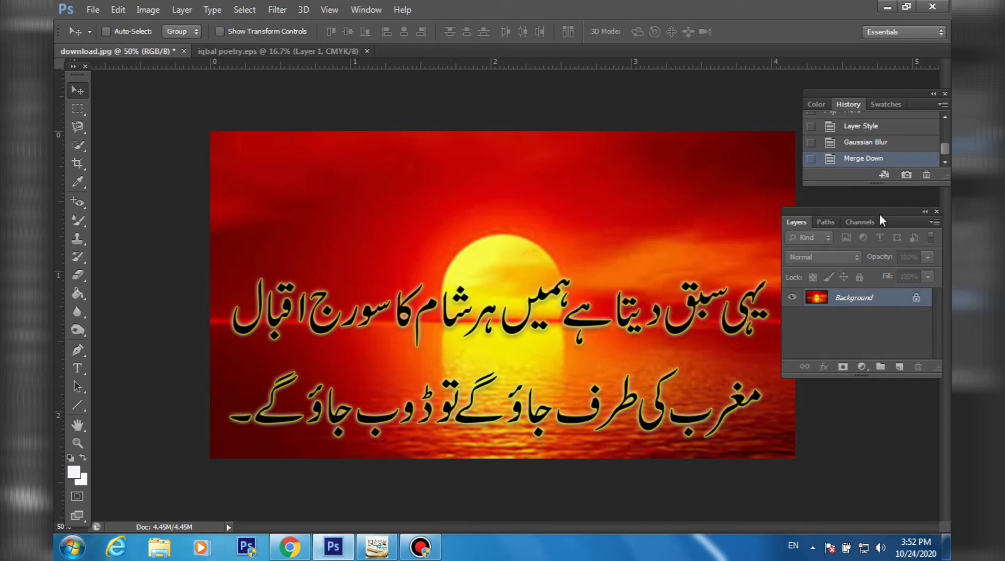
- Save the merged picture to the Desktop as a JPEG named "Iqbal poerty ii" with Maximum quality 12 and Baseline ("Standard") format
click(91, 9)
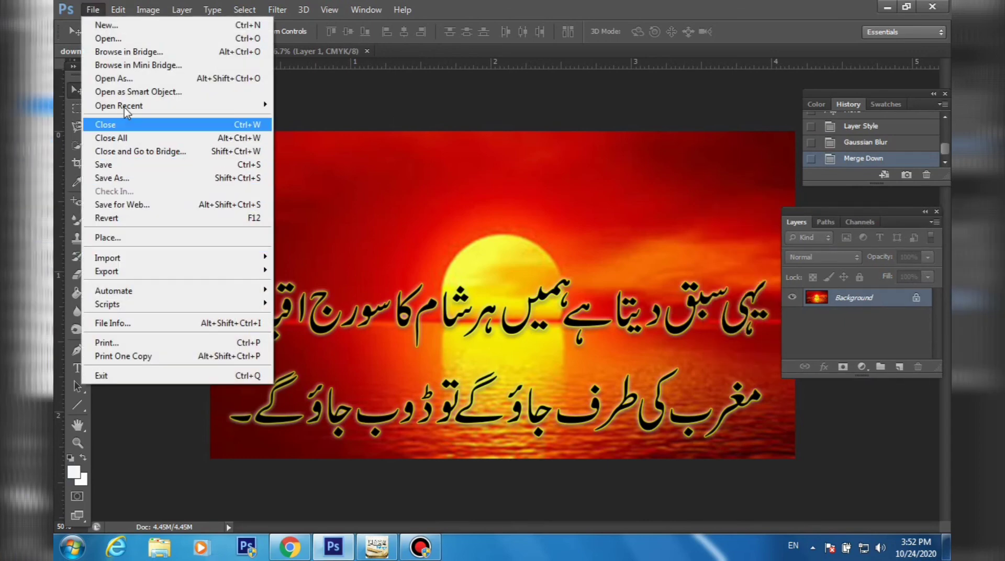
click(120, 178)
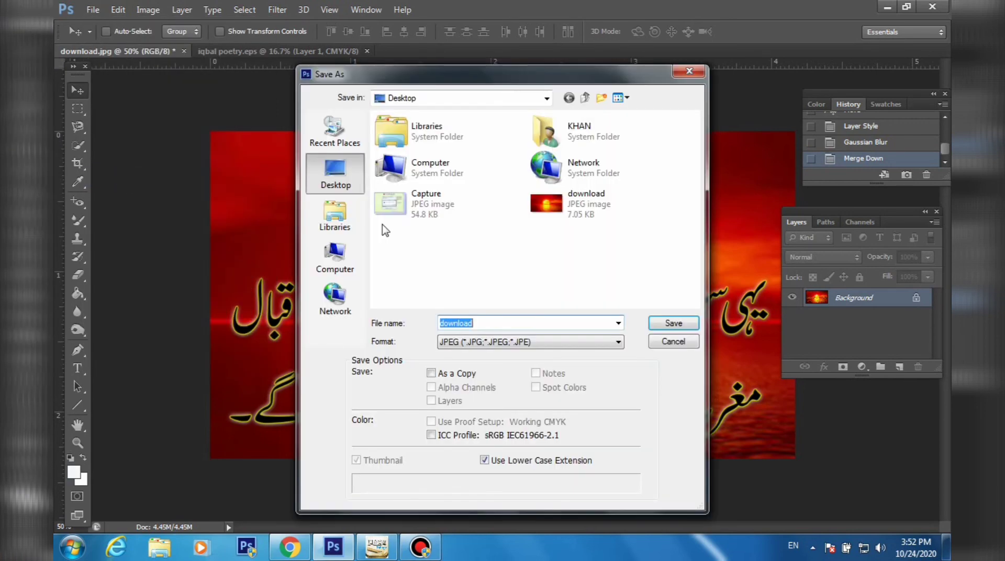
click(520, 324)
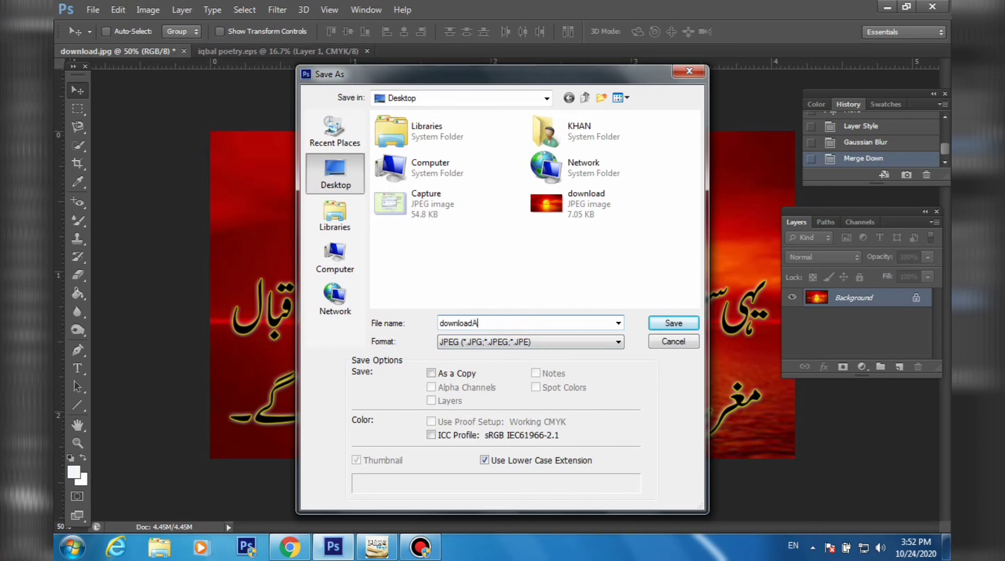
key(ctrl+a)
key(BackSpace)
text(Iq)
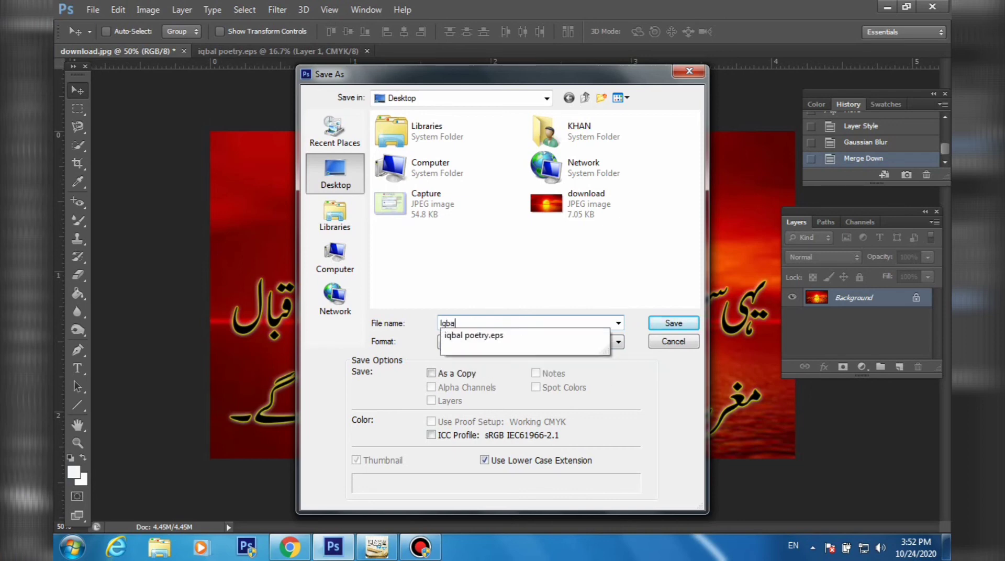
text(bal's poetry ii)
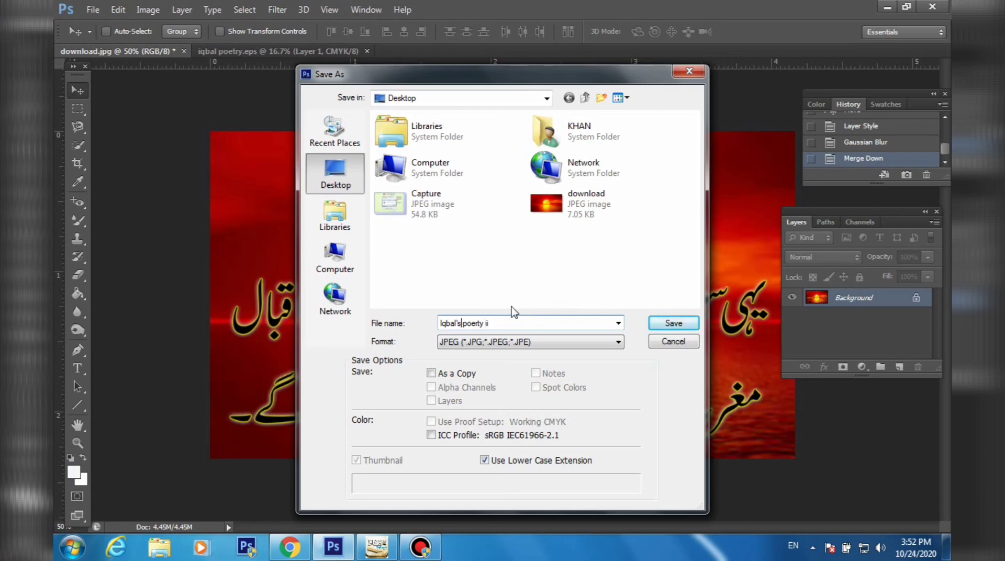
key(BackSpace)
key(BackSpace)
click(653, 326)
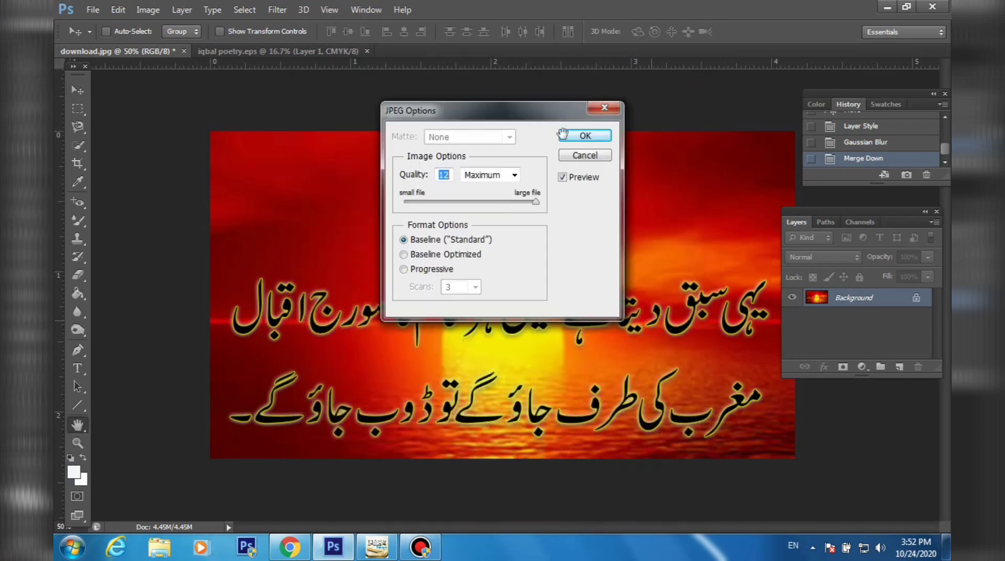
click(566, 135)
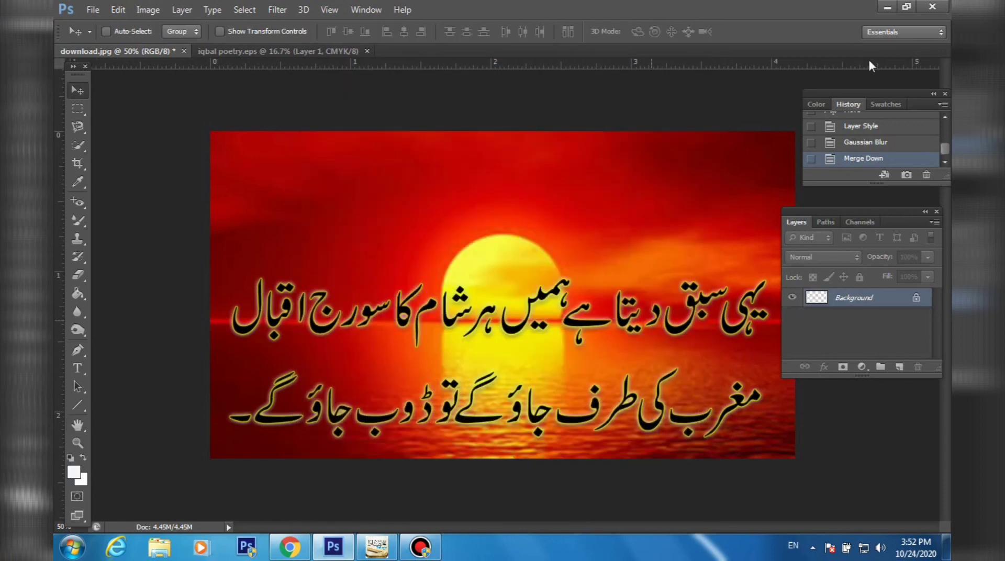
- Leave Photoshop for the desktop and open the saved "Iqbal poerty ii" image in a maximized Windows Photo Viewer
click(936, 6)
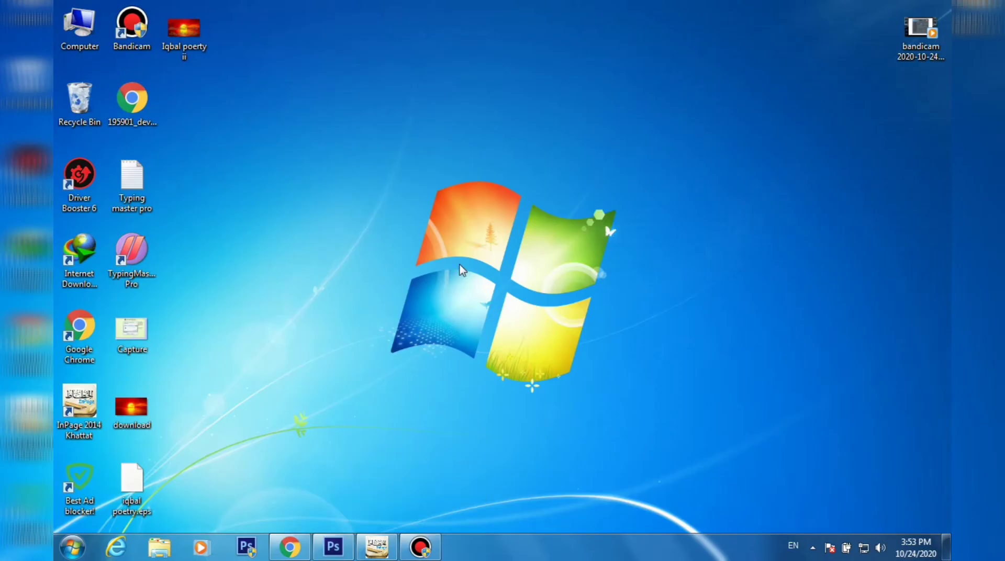
click(192, 46)
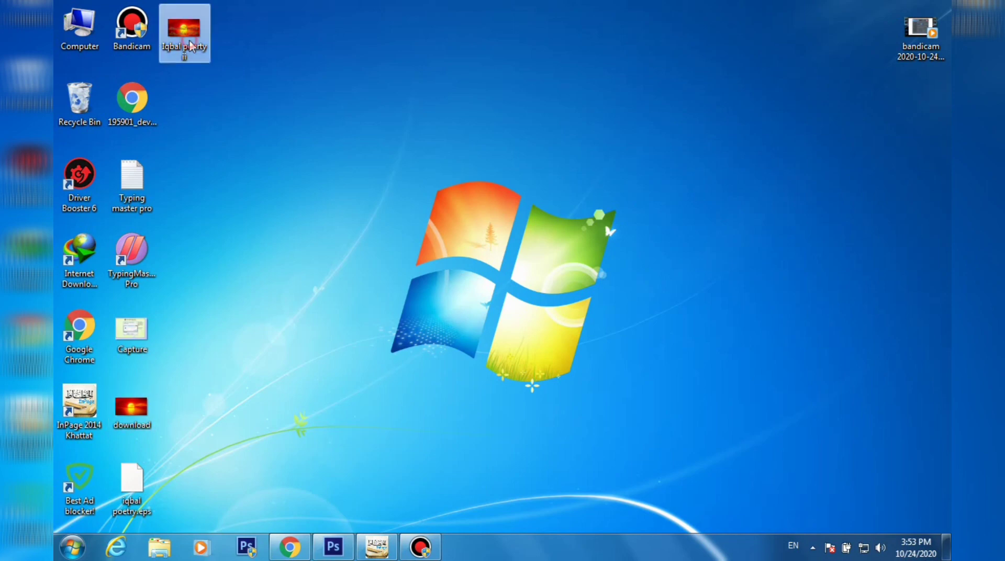
double_click(191, 46)
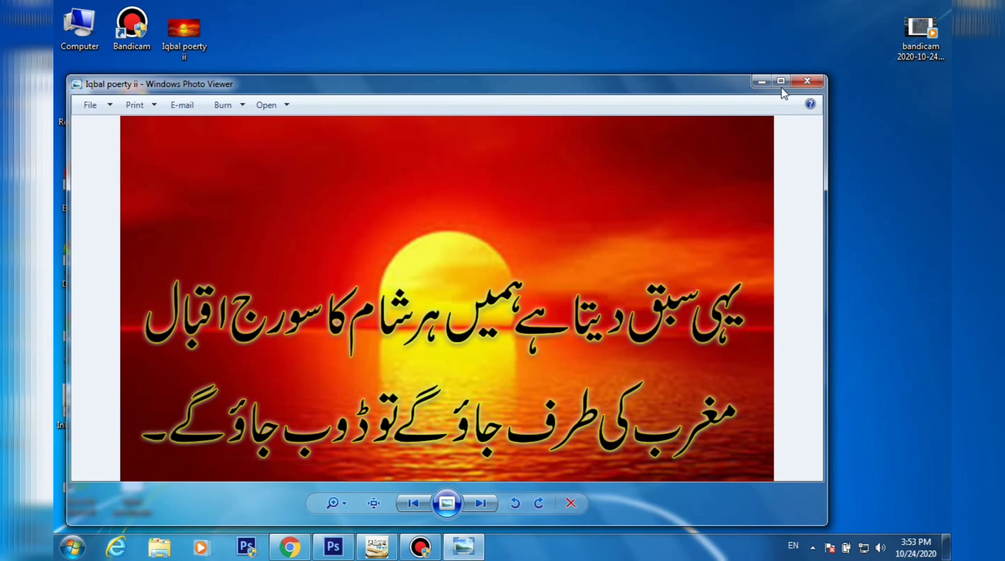
click(781, 81)
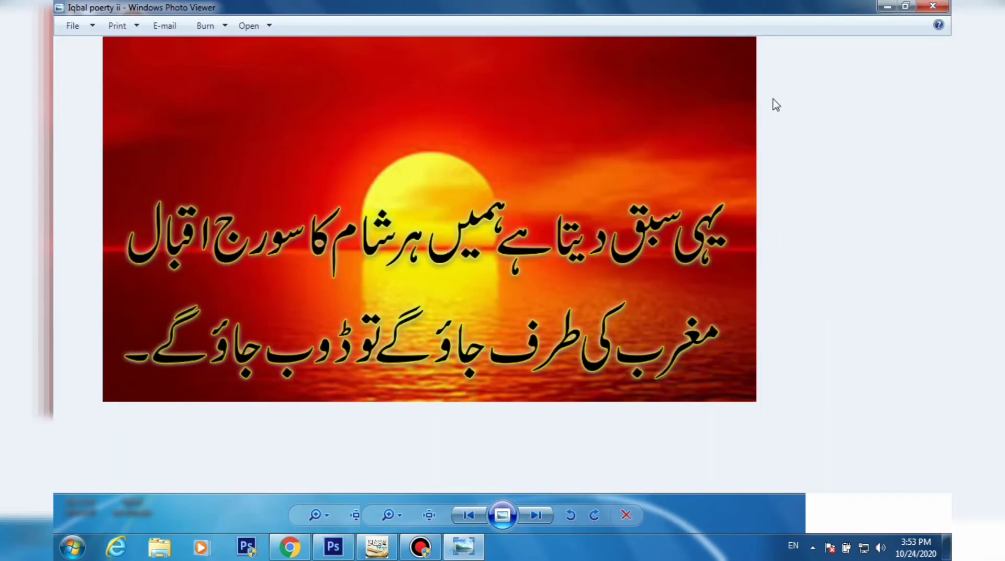
- Examine the poetry's glow and edges up close in the saved image, view the wider picture again, and close the viewer
click(387, 515)
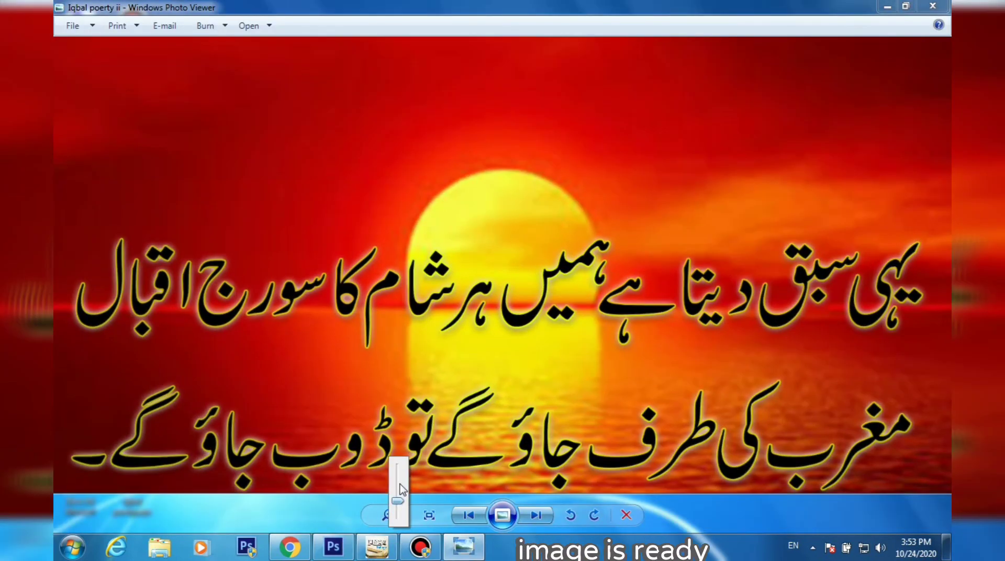
mouse_move(402, 490)
mouse_down()
mouse_move(397, 472)
mouse_move(398, 484)
mouse_up()
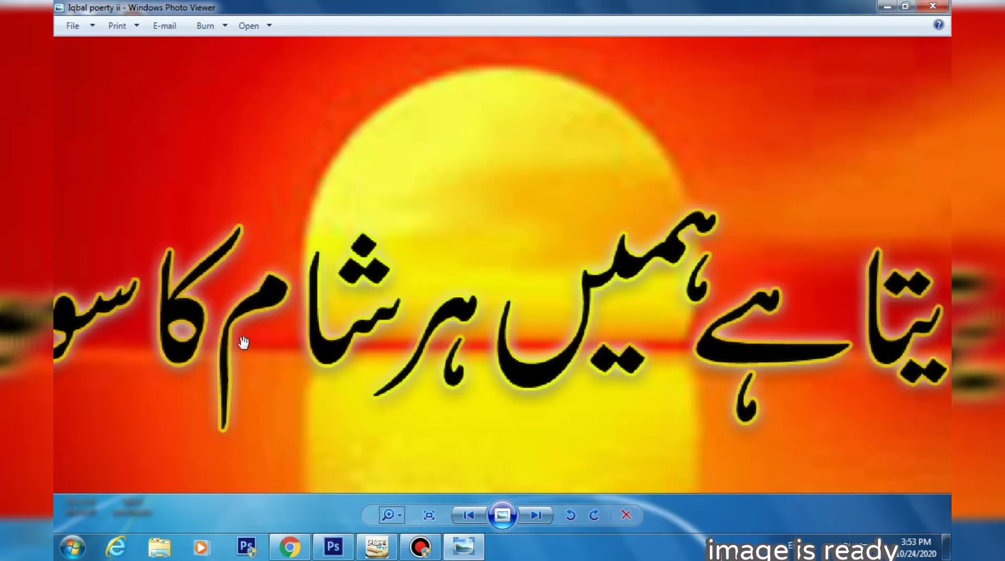
drag(243, 343, 784, 208)
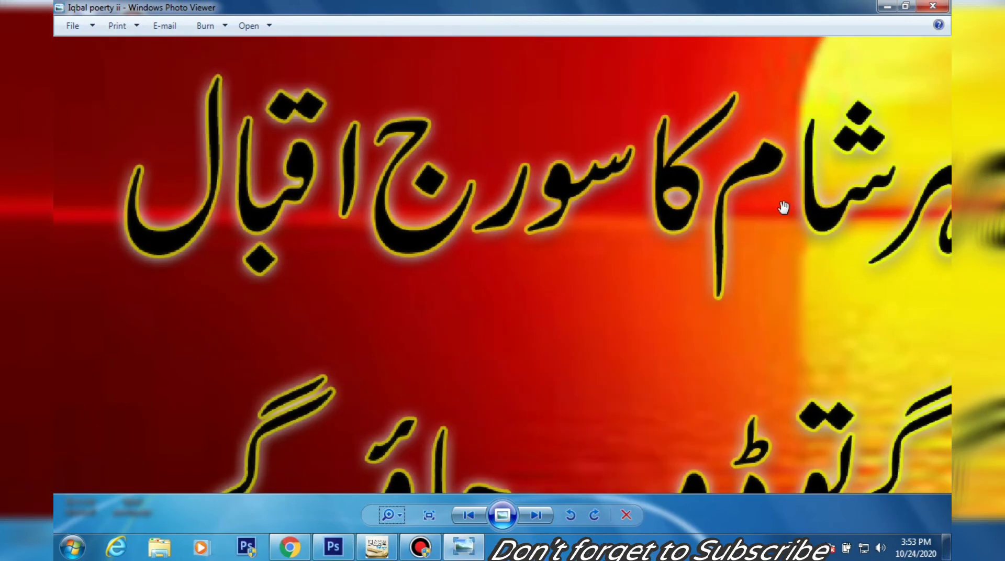
scroll(548, 433, down, 3)
click(397, 514)
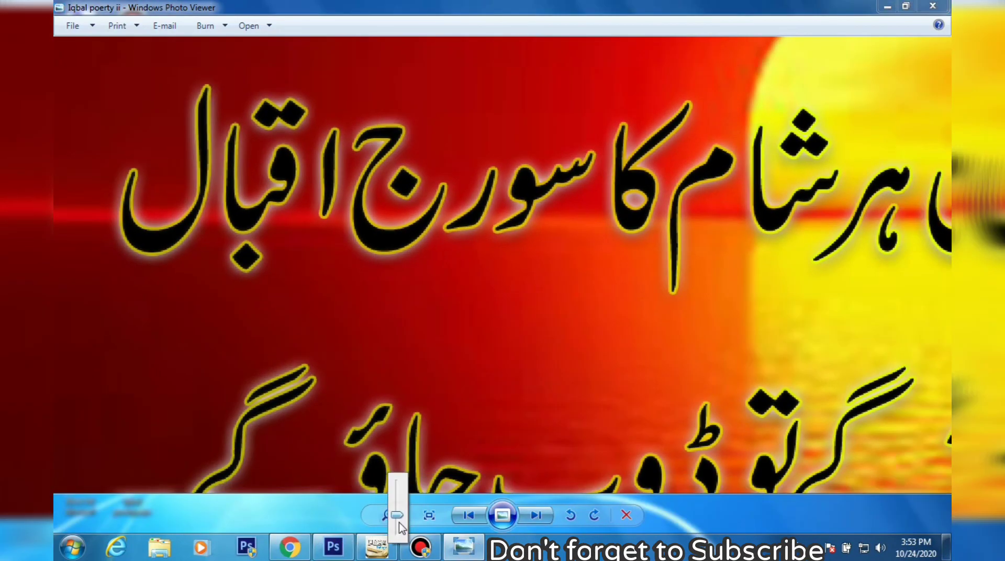
drag(399, 521, 405, 550)
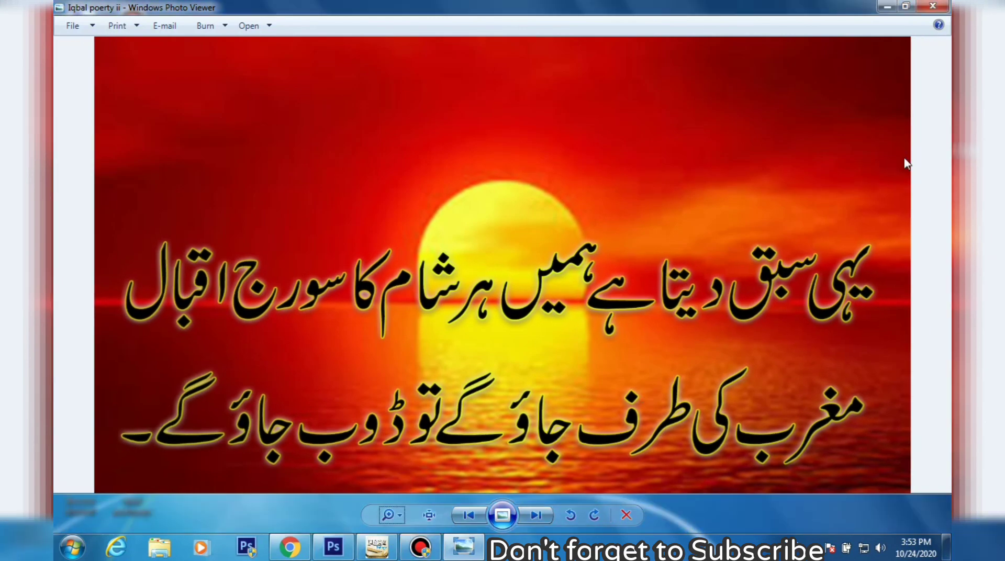
click(937, 7)
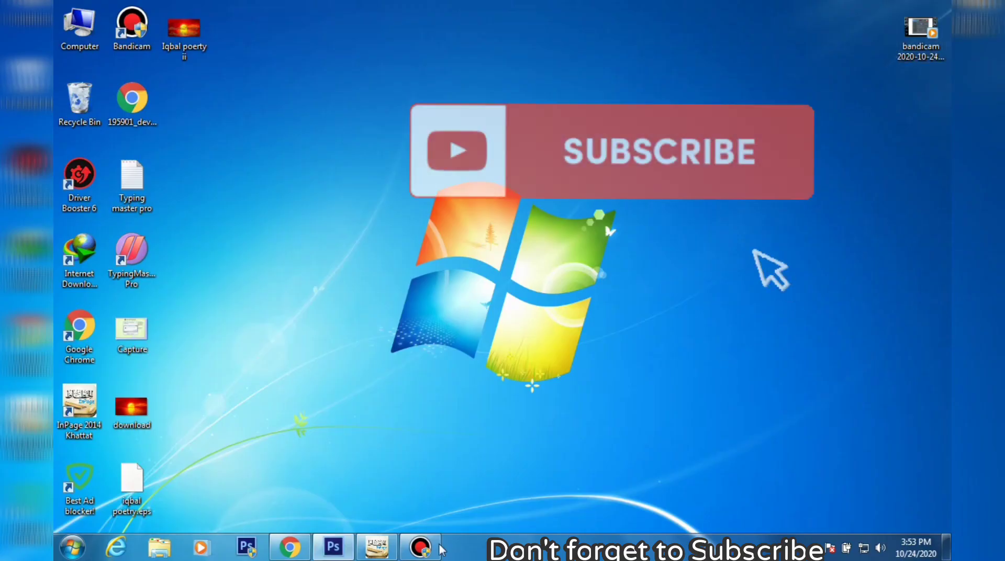